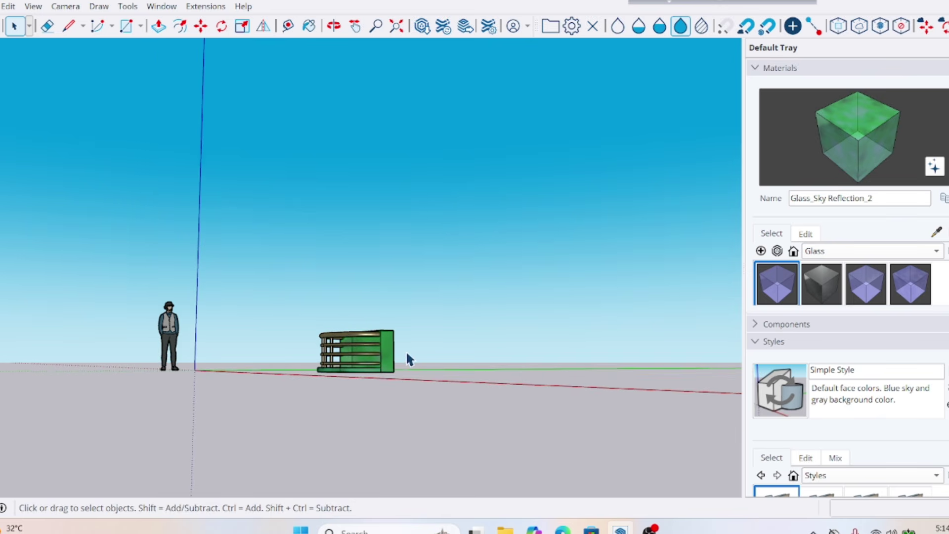
Draw a long, narrow rectangle on the ground in the open space beside the existing balcony model.
middle_drag(407, 358, 458, 392)
scroll(460, 390, up, 2)
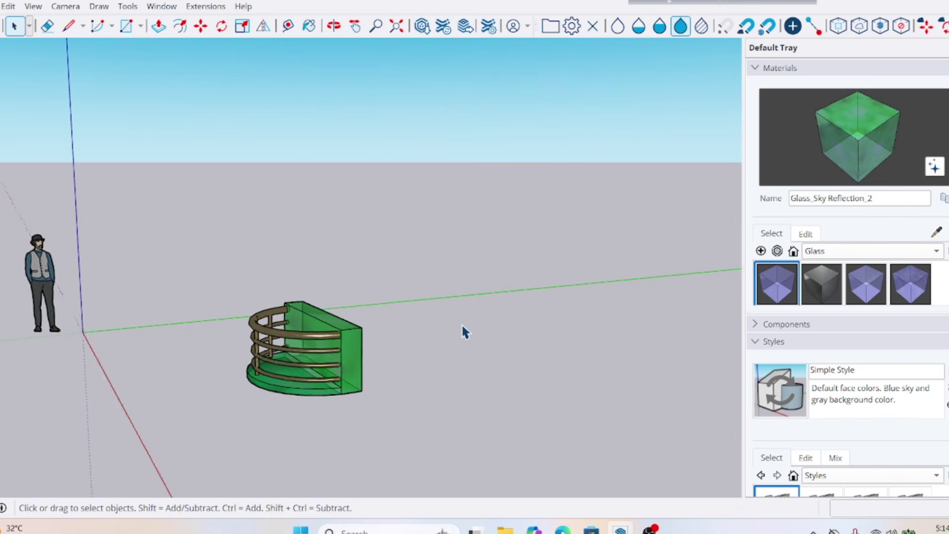
scroll(526, 381, down, 3)
scroll(494, 383, up, 5)
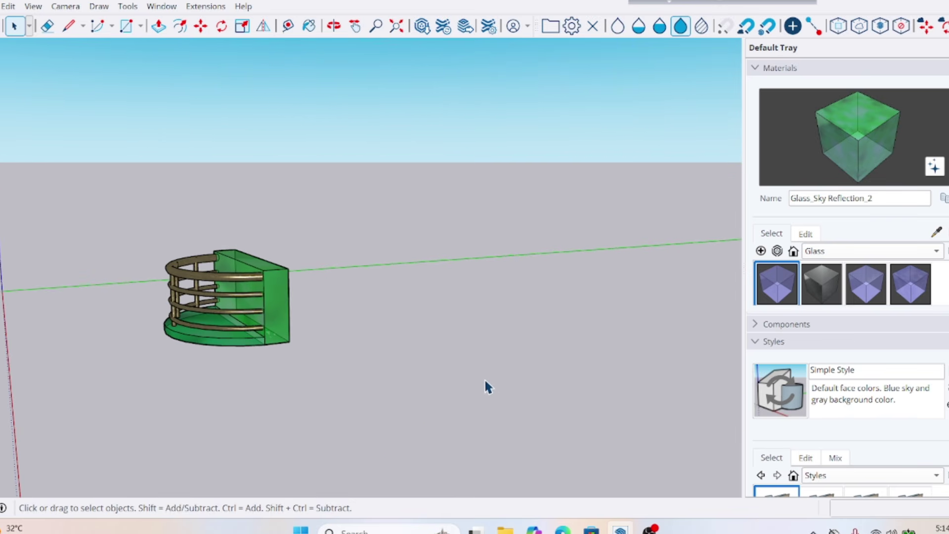
key(r)
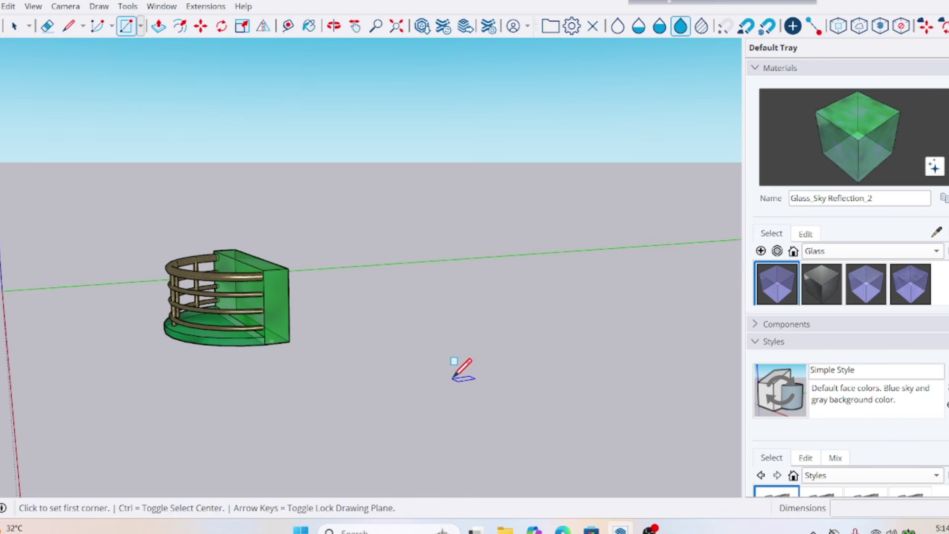
click(445, 381)
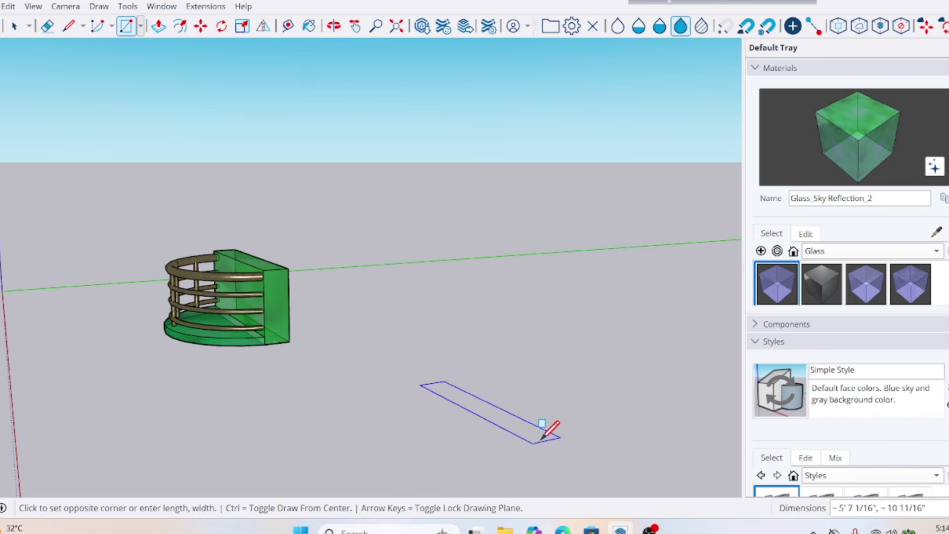
click(553, 437)
key(space)
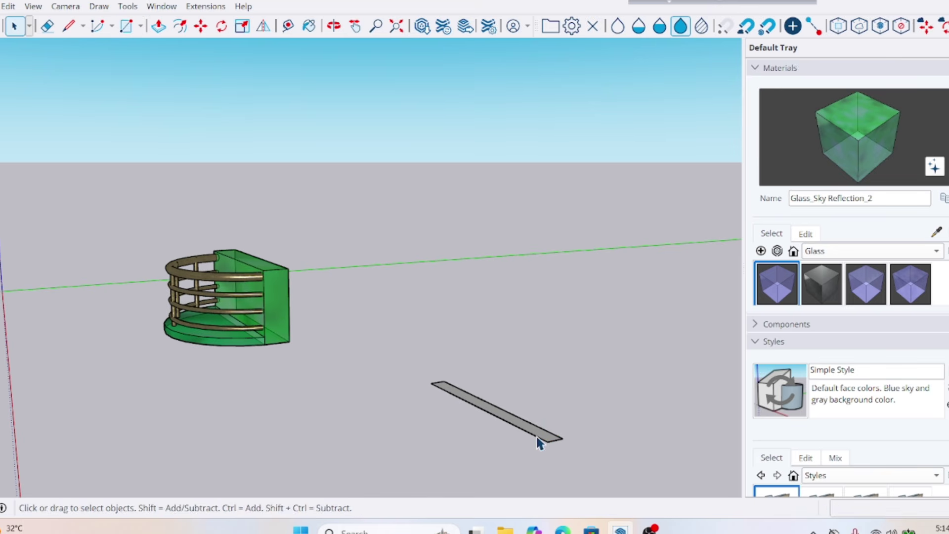
Extrude the narrow rectangle upward with Push/Pull to form an upright wall panel.
key(p)
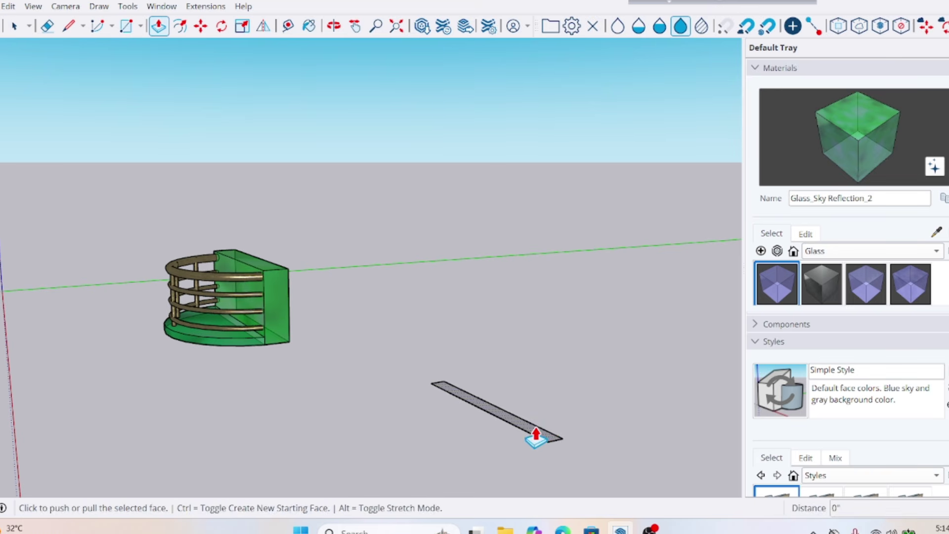
click(536, 430)
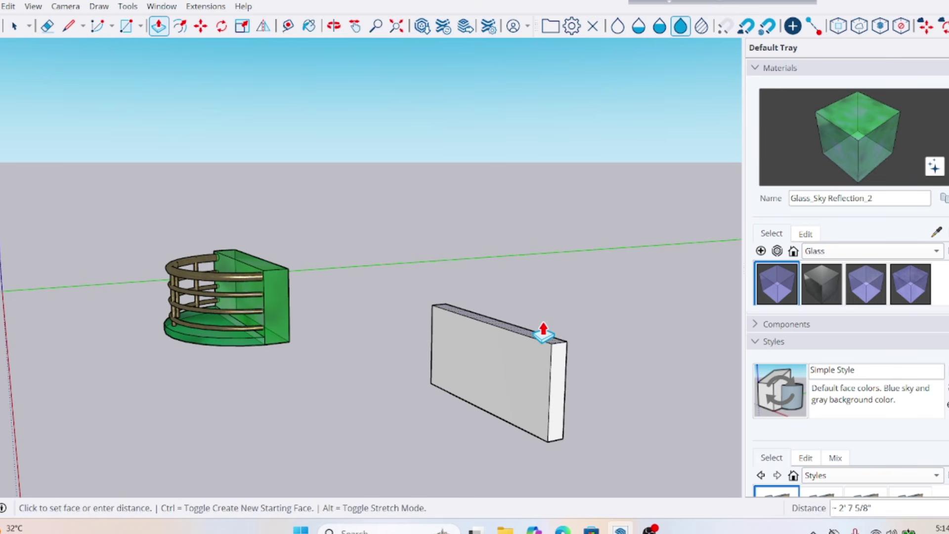
click(544, 337)
key(space)
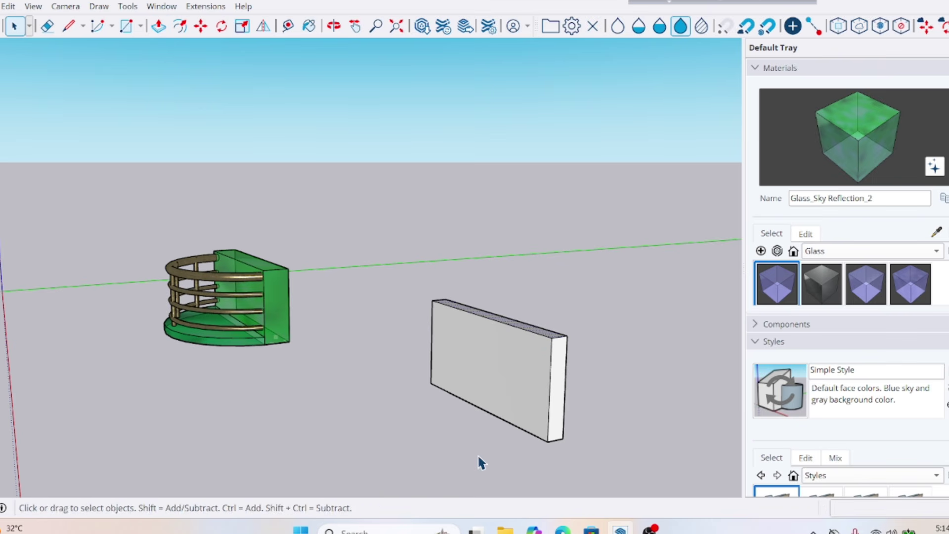
Draw a 2 Point Arc on the ground between the two lower front corners of the wall panel, bulging outward to close a rounded face.
middle_drag(437, 424, 500, 394)
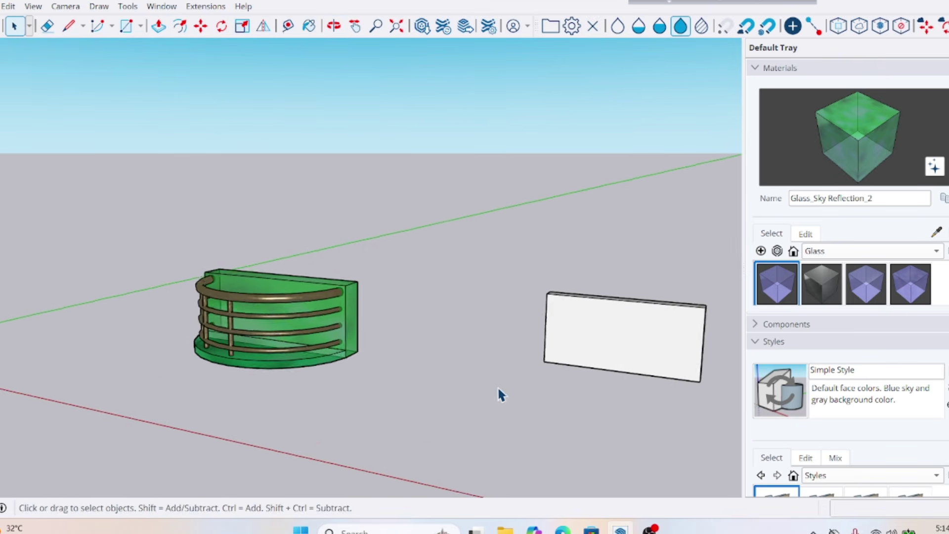
scroll(500, 393, down, 2)
scroll(716, 348, up, 3)
scroll(633, 439, up, 3)
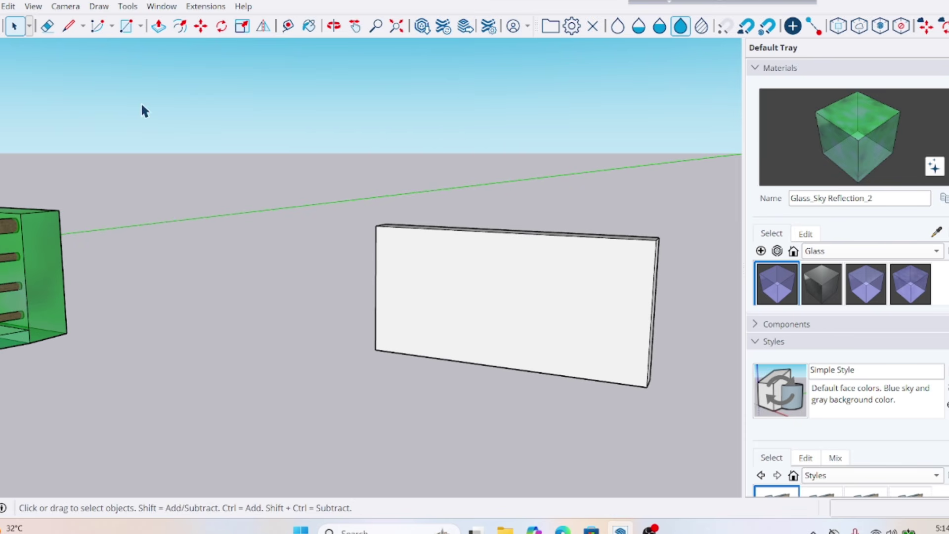
click(98, 6)
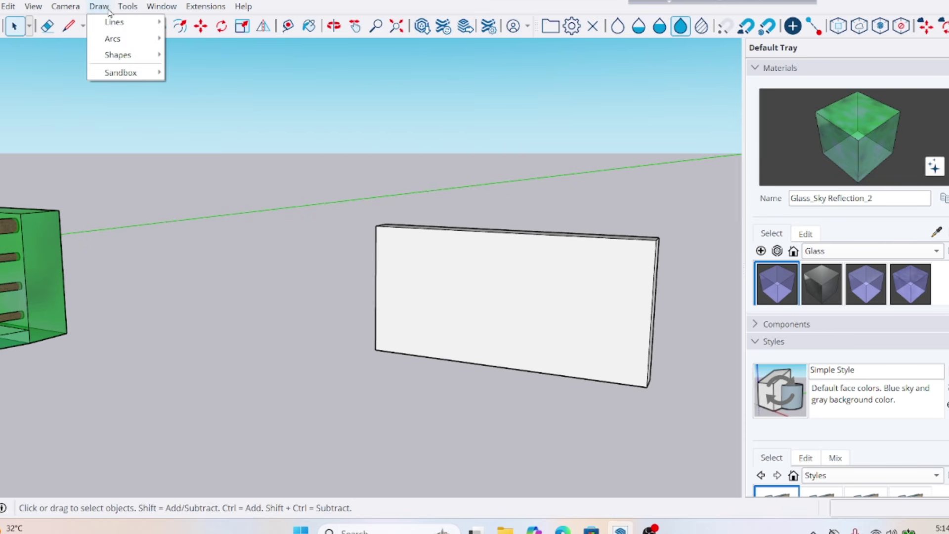
mouse_move(111, 36)
click(203, 54)
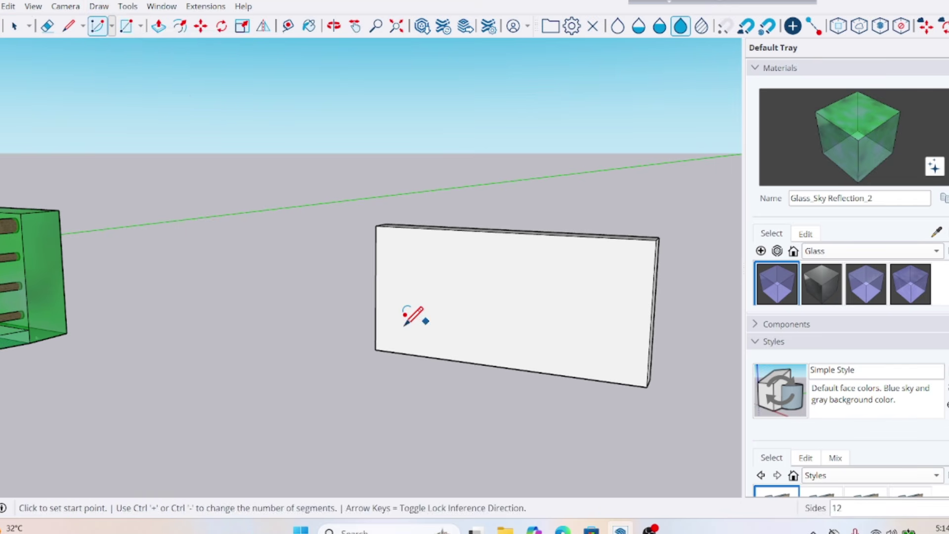
click(375, 349)
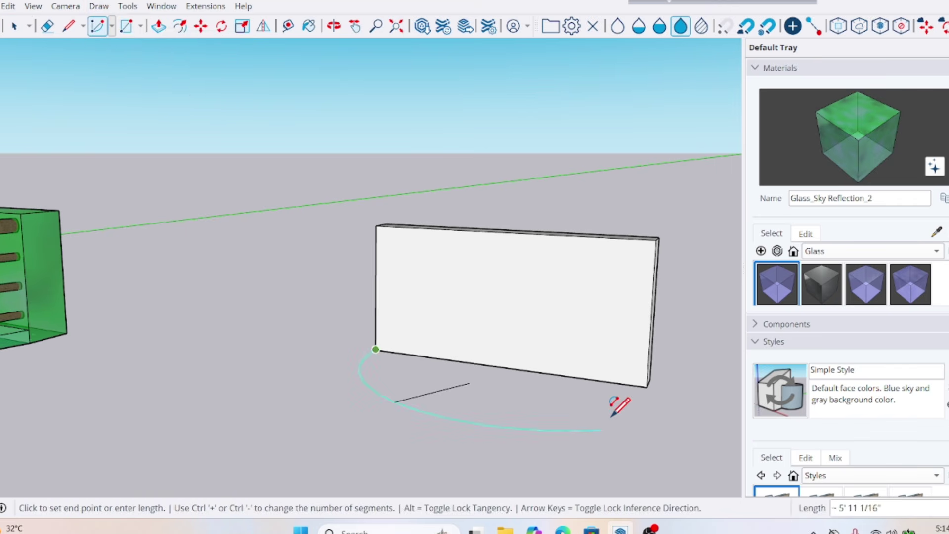
click(648, 384)
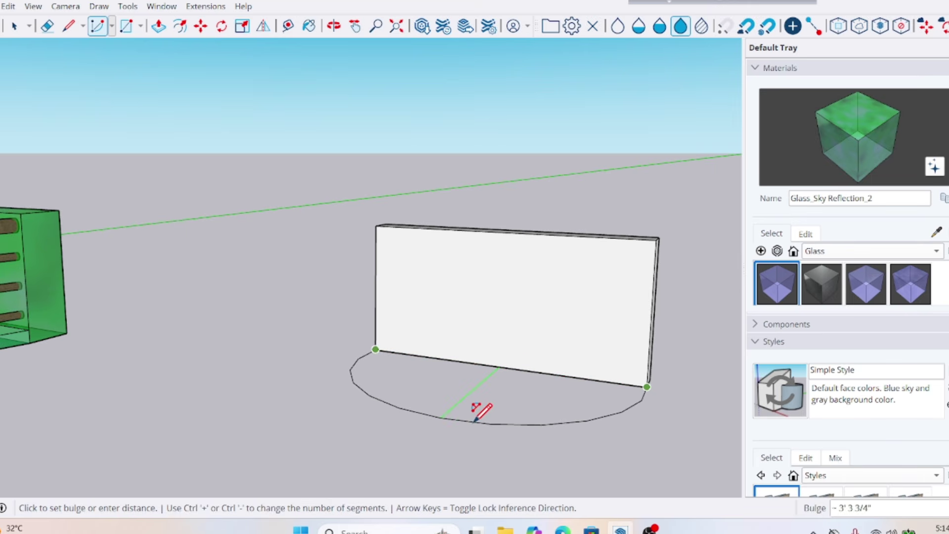
click(476, 412)
key(space)
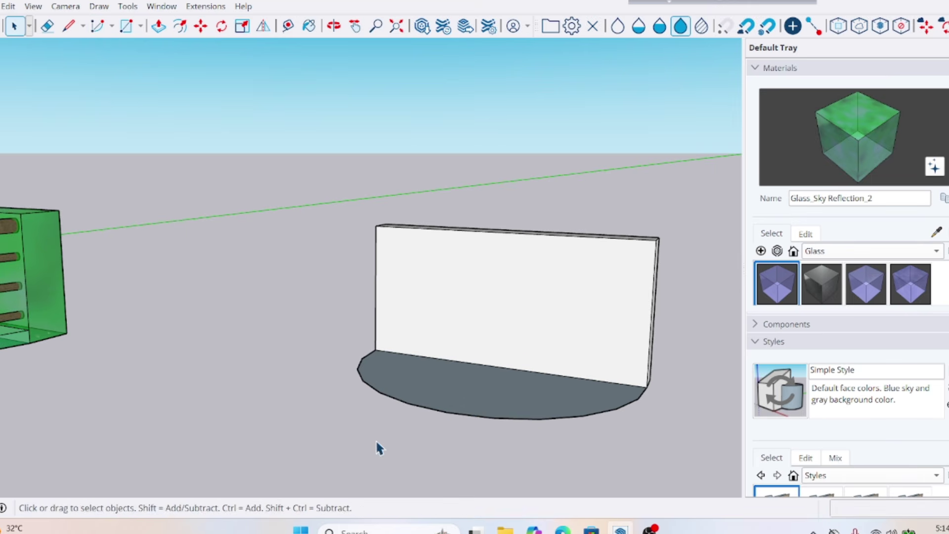
Extrude the rounded ground face upward about 3 5/16" with Push/Pull to make the floor slab.
key(p)
click(424, 384)
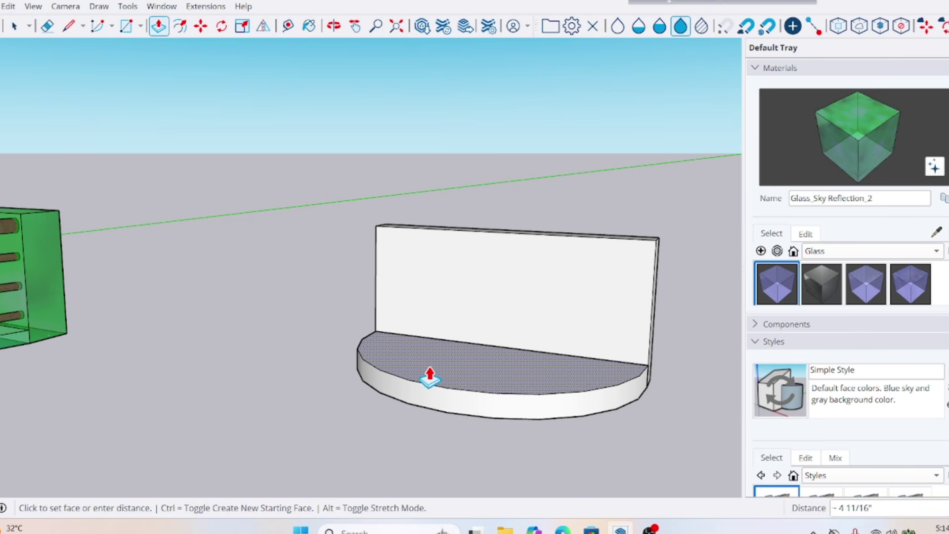
click(429, 381)
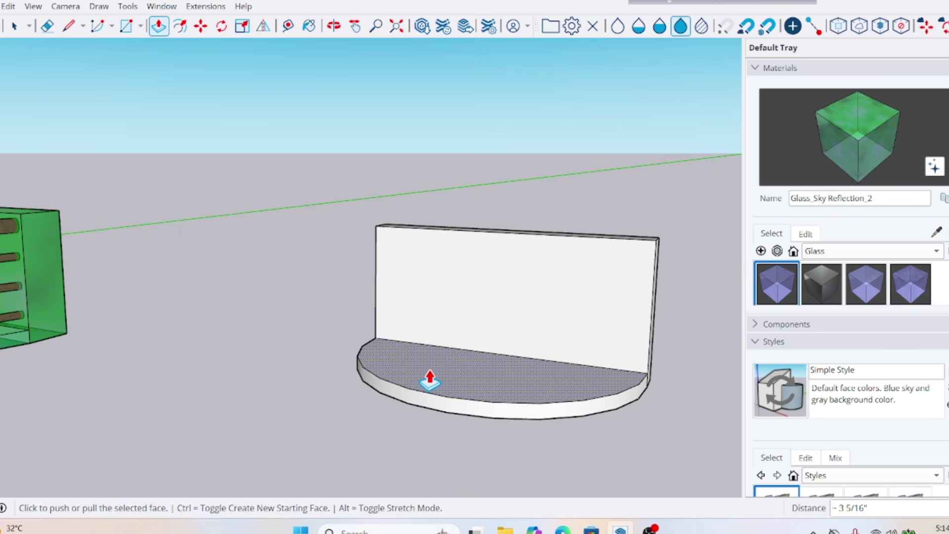
key(space)
Draw a circle with a 2" radius on the wall panel's front face near its upper-left corner.
middle_drag(384, 422, 480, 406)
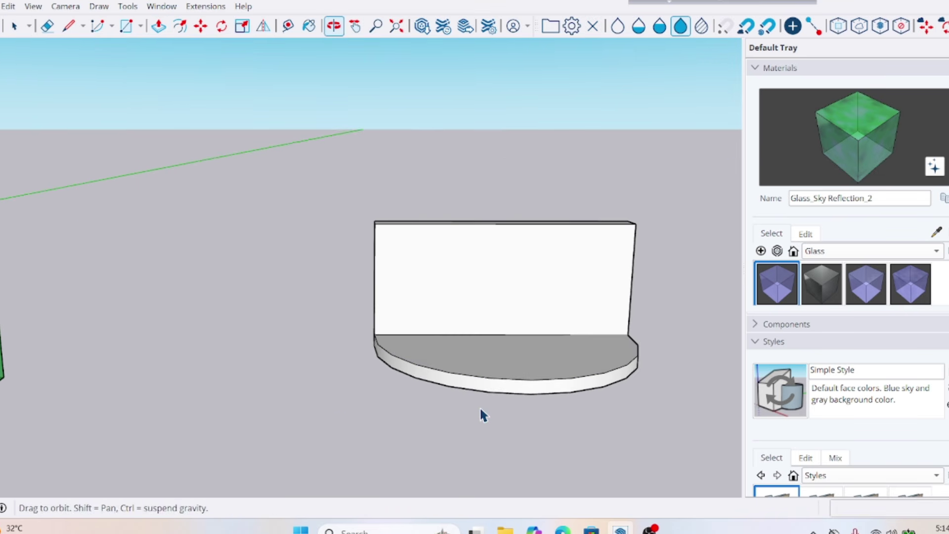
scroll(435, 274, up, 3)
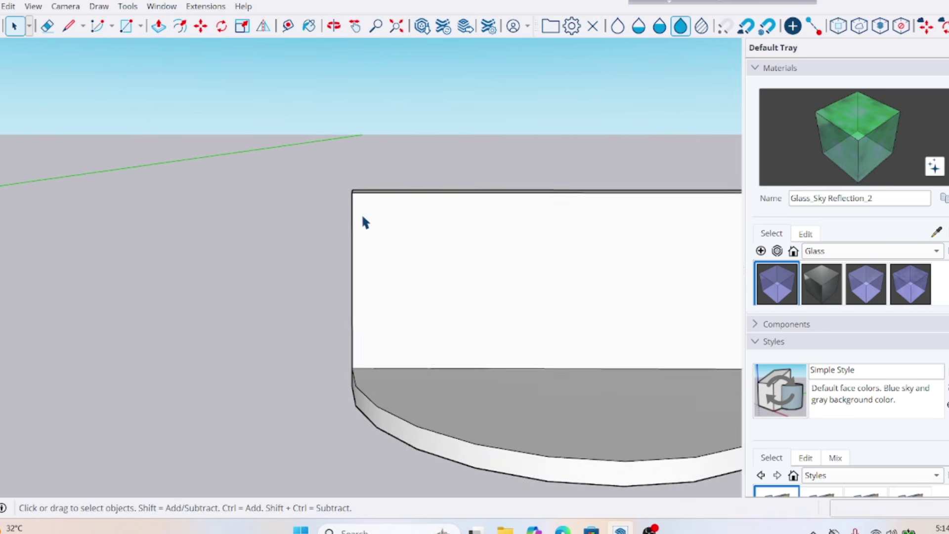
scroll(368, 208, up, 1)
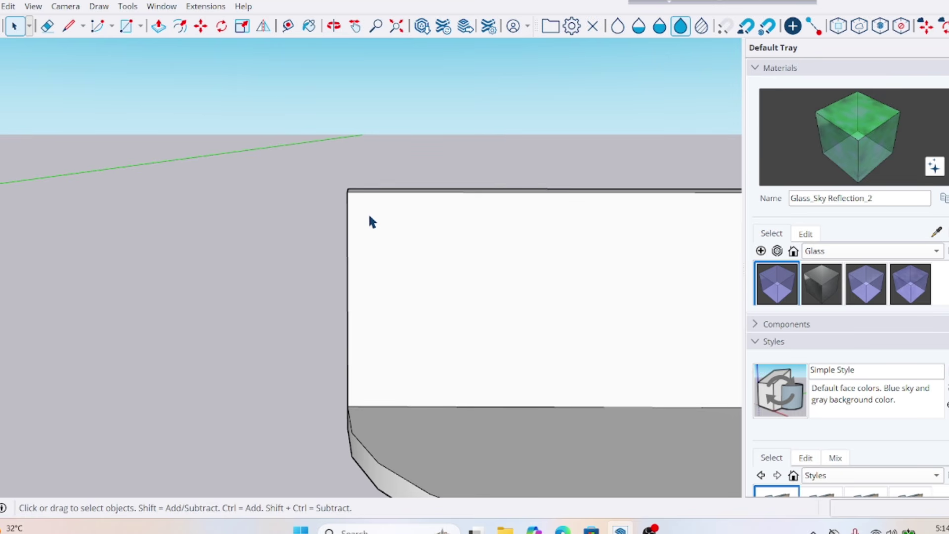
key(c)
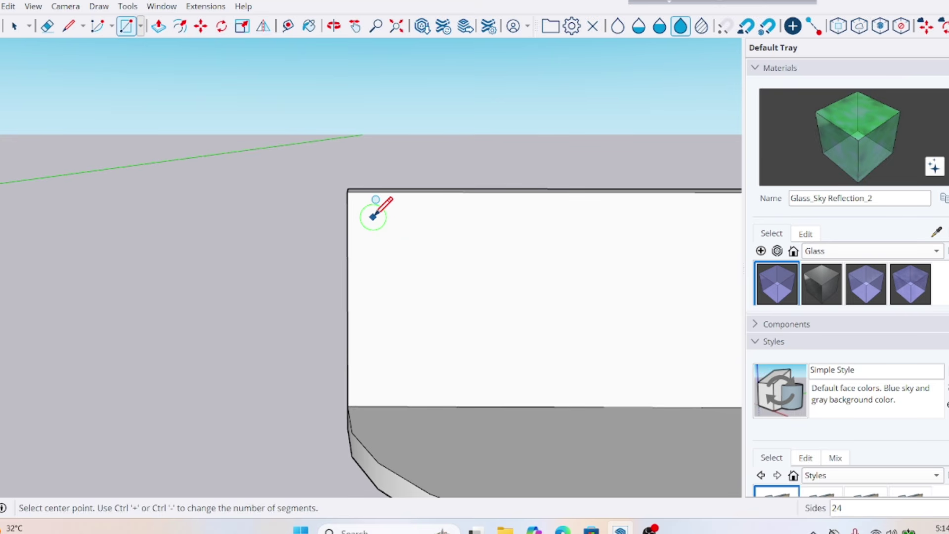
click(373, 221)
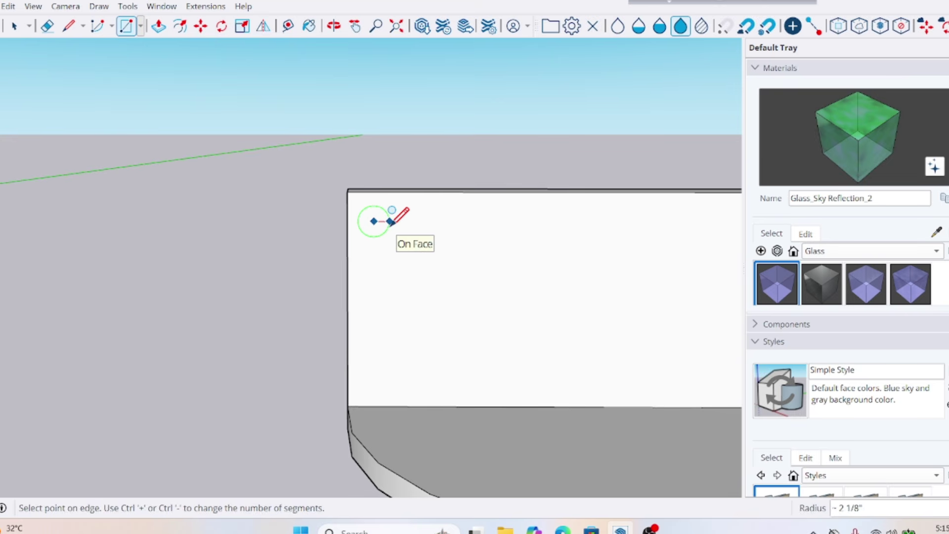
text(2)
key(Return)
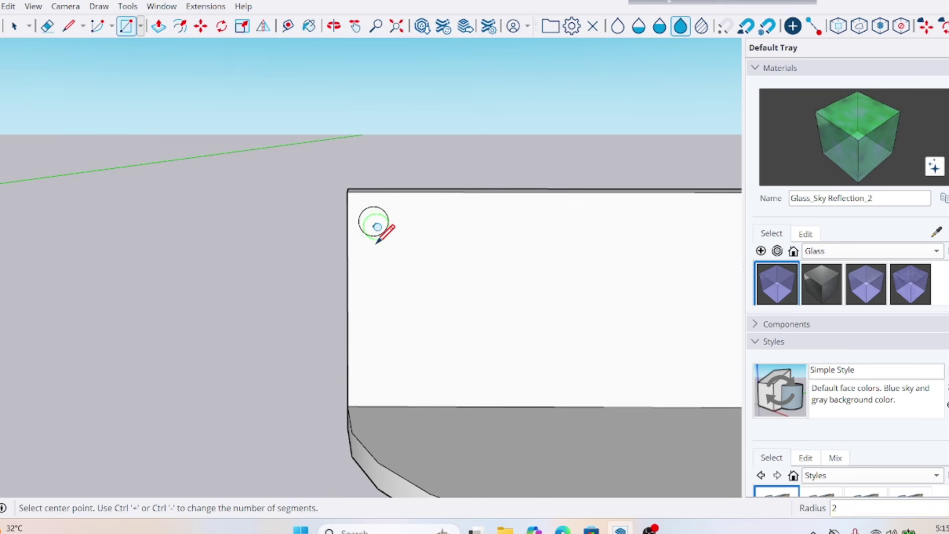
Draw two circles with a 1" radius on the wall panel's front face, spaced out vertically below the larger circle.
click(375, 286)
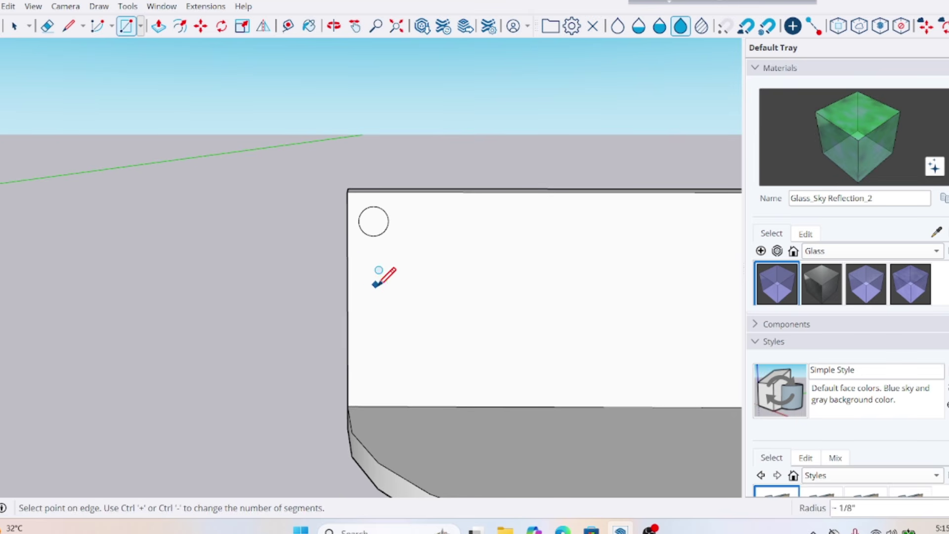
text(1)
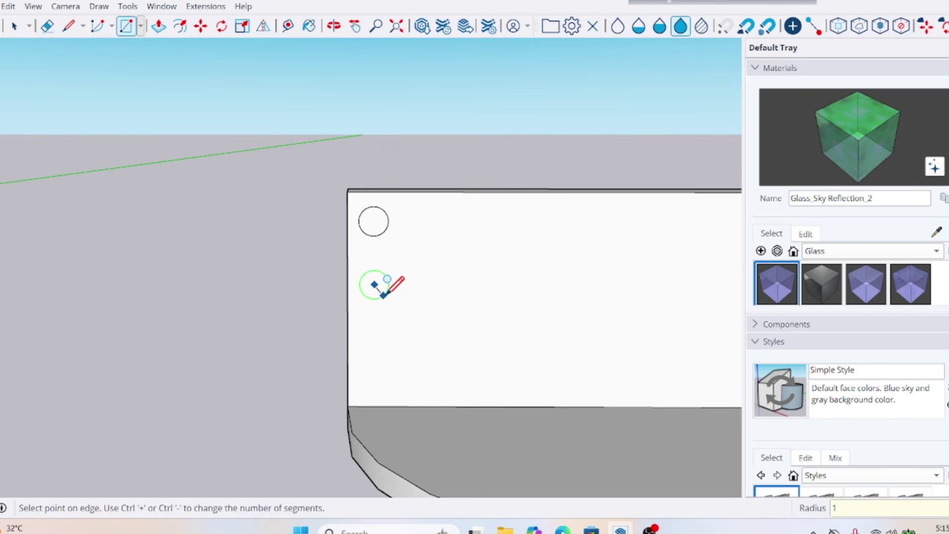
key(Return)
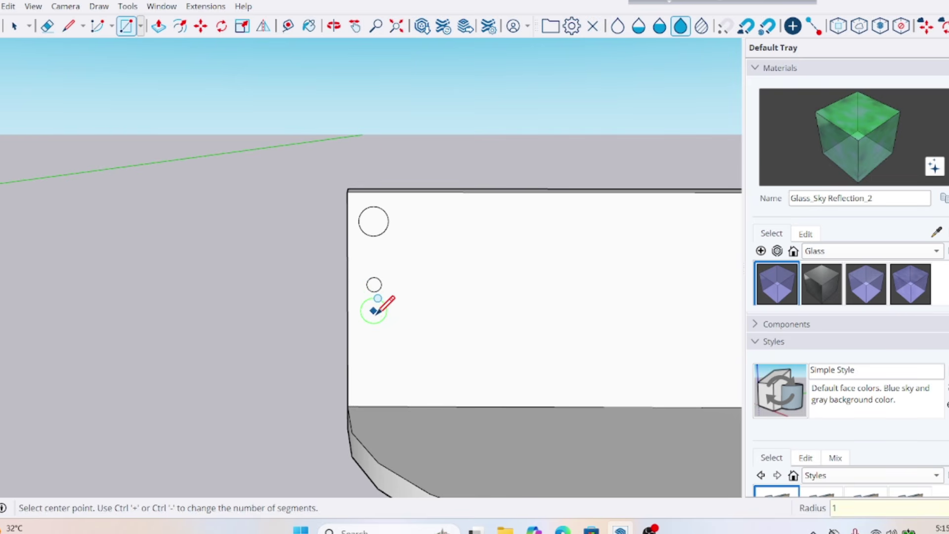
click(374, 350)
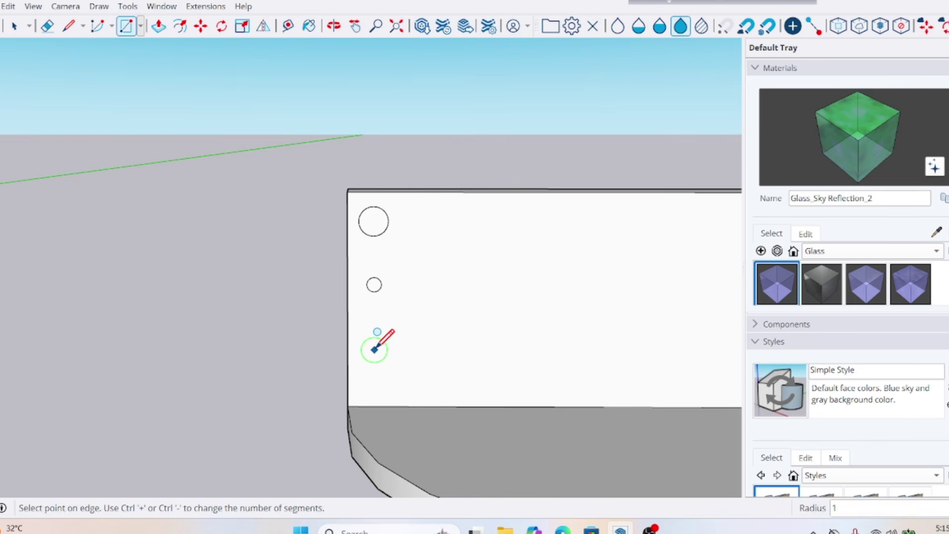
text(1")
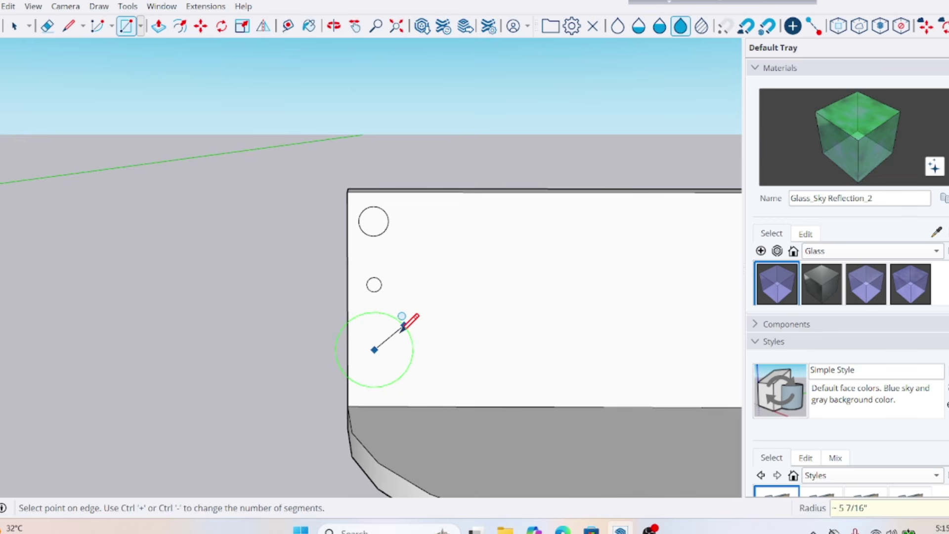
text(1)
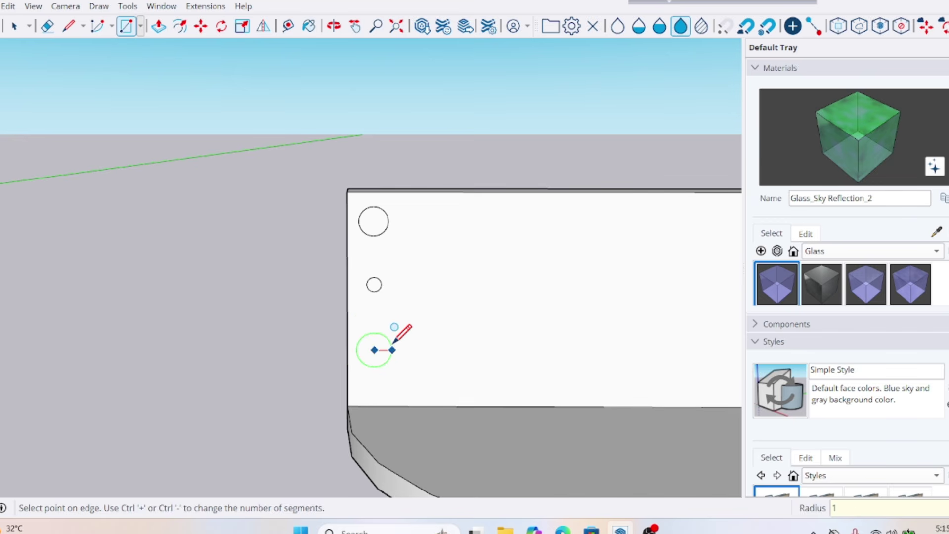
key(Return)
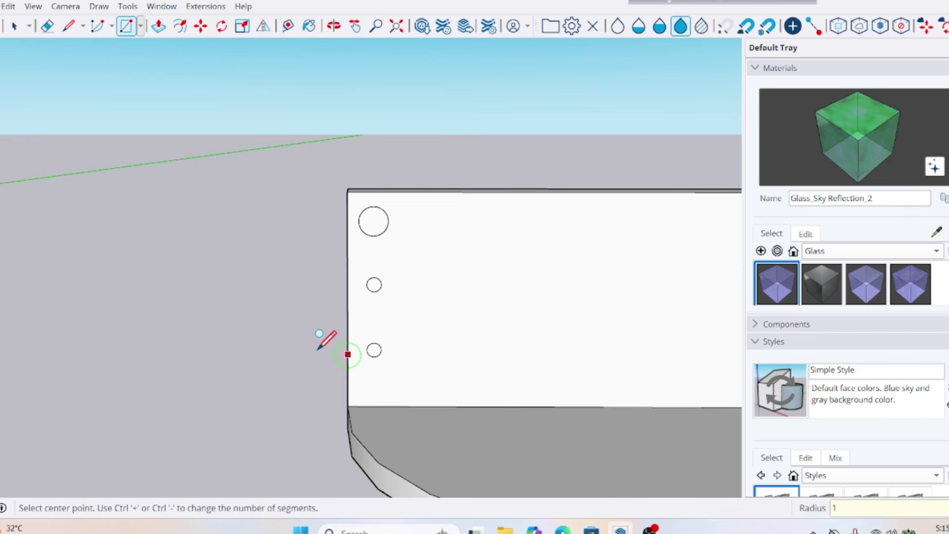
key(space)
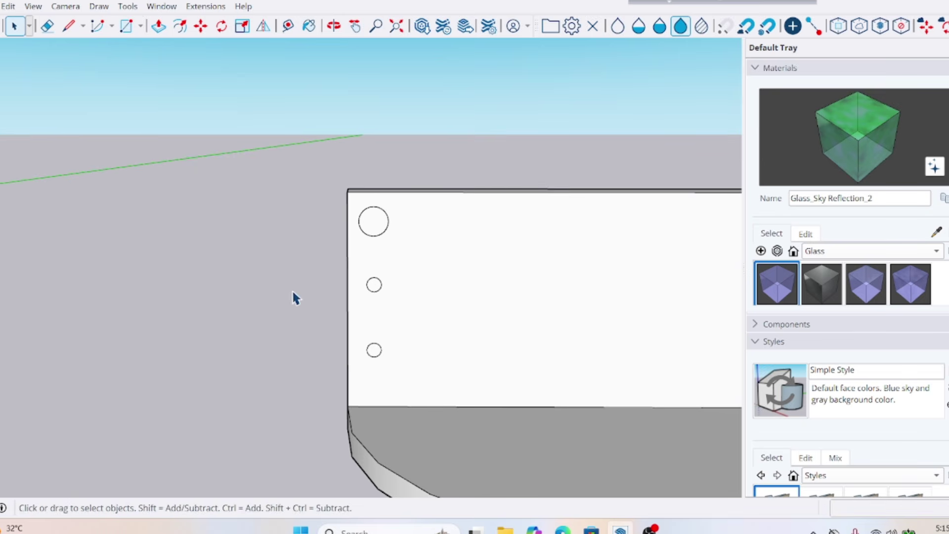
Sweep the larger upper circle along the floor slab's curved top edge with Follow Me to form the top rail.
scroll(291, 295, down, 4)
scroll(373, 214, up, 1)
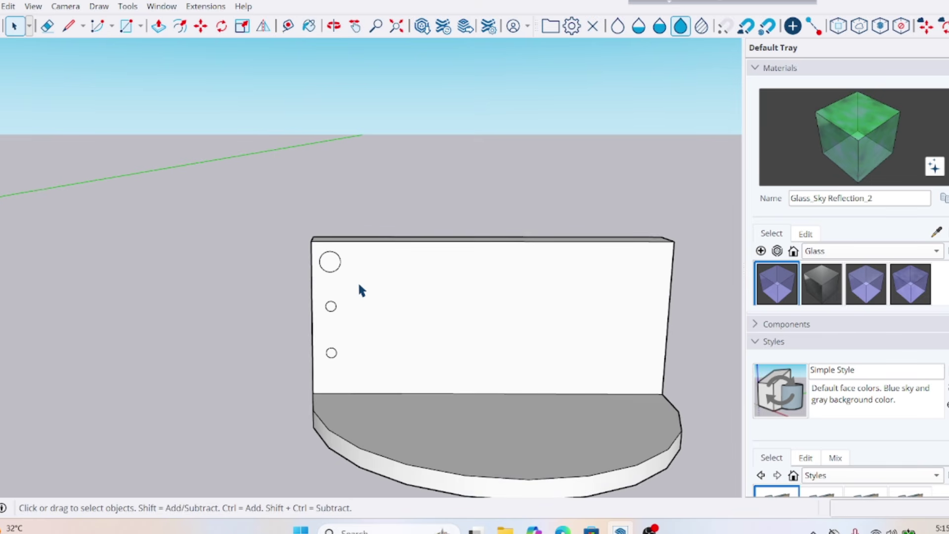
scroll(357, 286, up, 1)
scroll(358, 286, down, 2)
scroll(428, 457, up, 3)
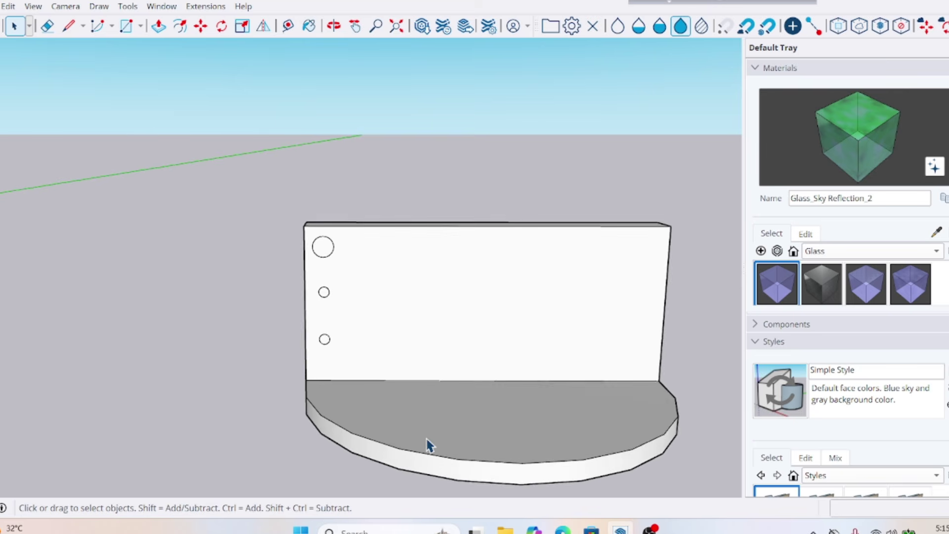
scroll(414, 463, up, 1)
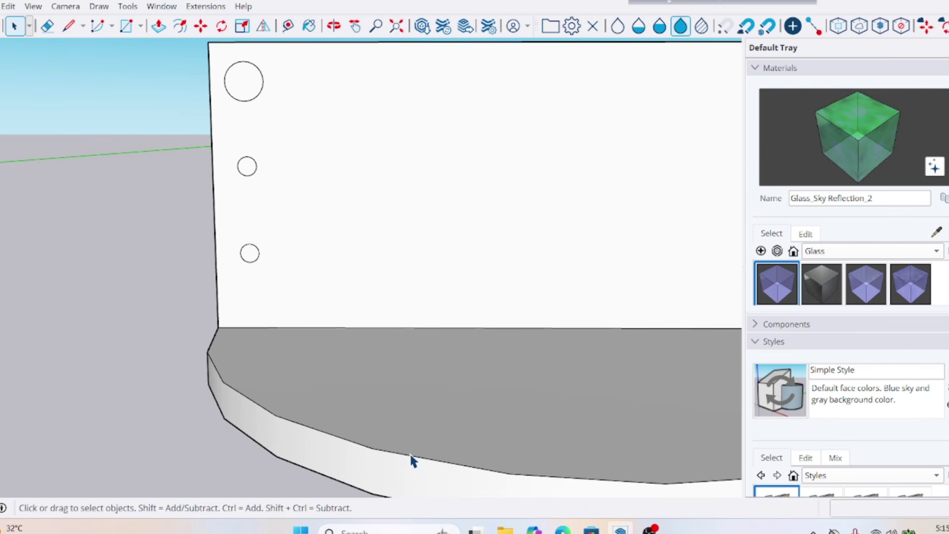
click(413, 460)
scroll(358, 404, down, 2)
scroll(358, 403, down, 2)
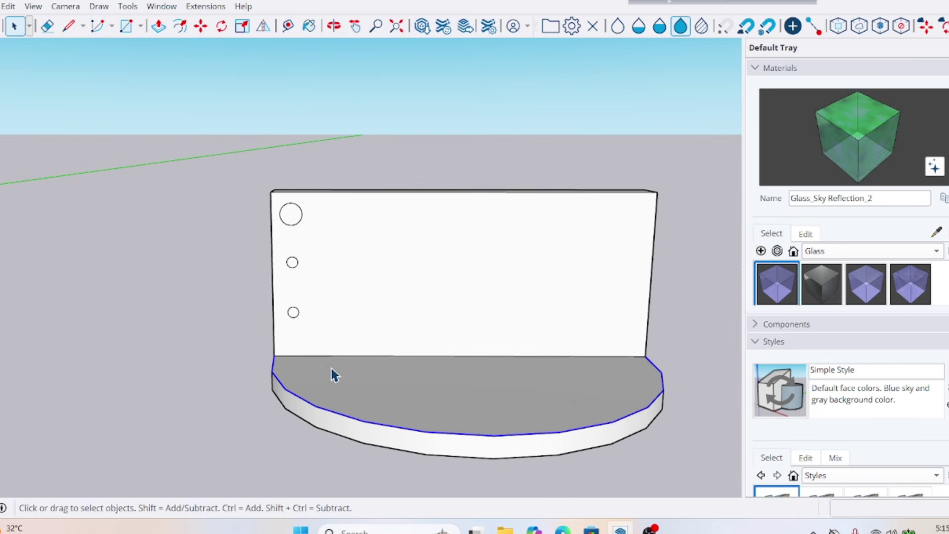
click(128, 6)
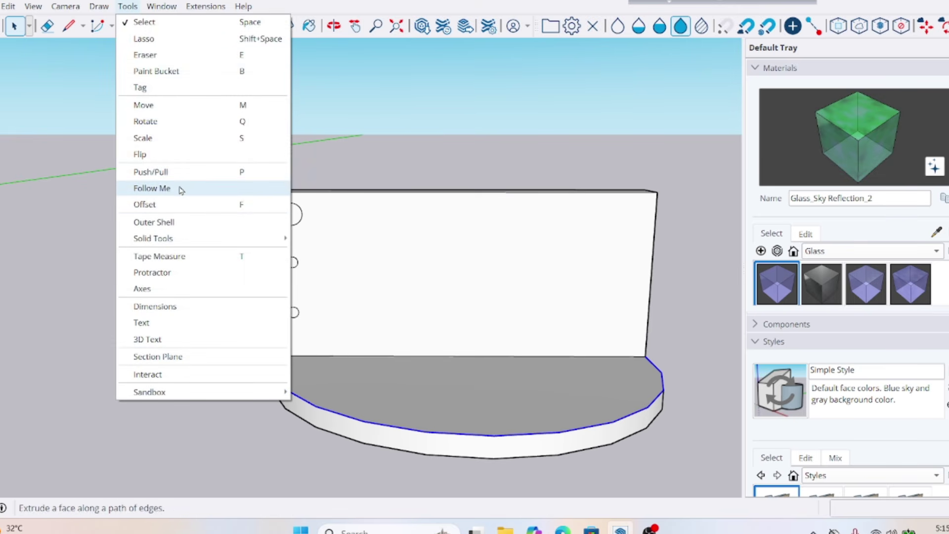
click(152, 189)
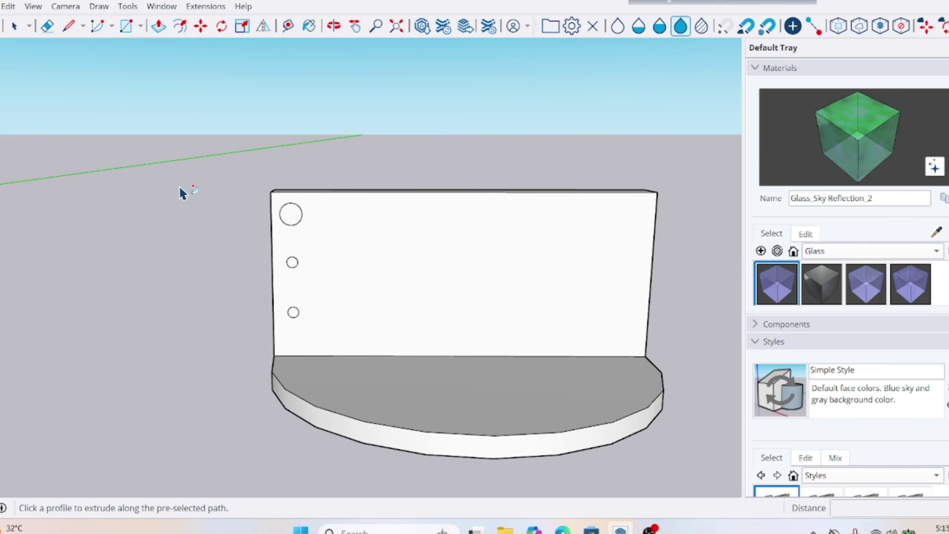
click(292, 219)
Sweep the middle circle along the slab's curved top edge with Follow Me to form the middle rail.
click(291, 264)
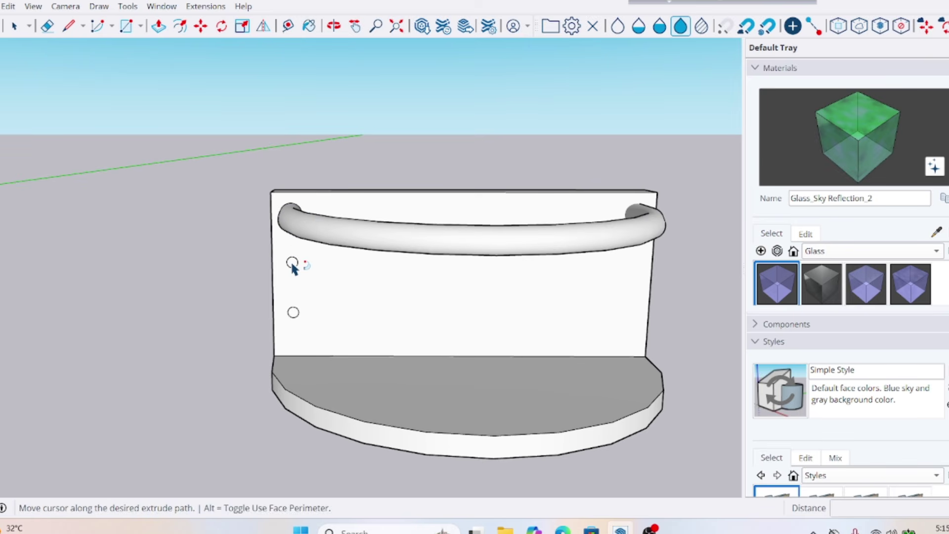
click(292, 260)
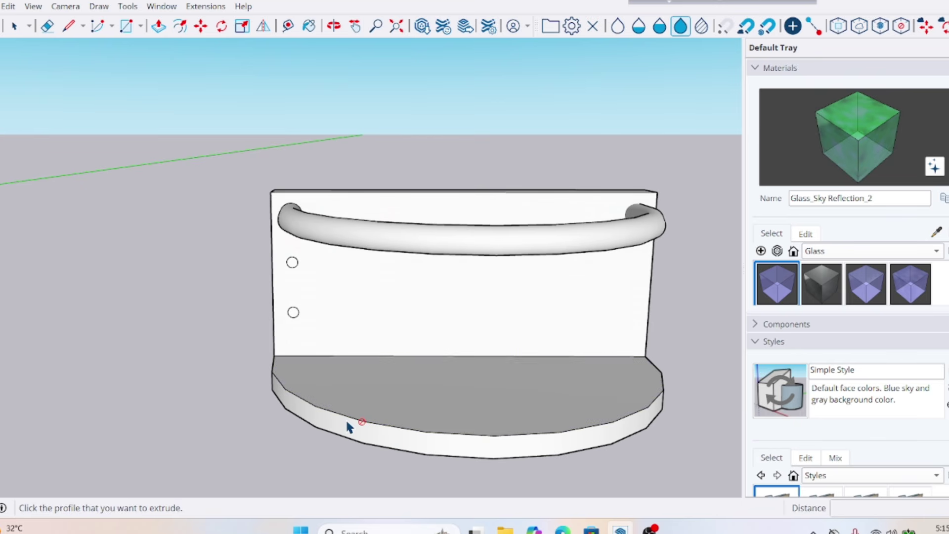
scroll(347, 422, up, 5)
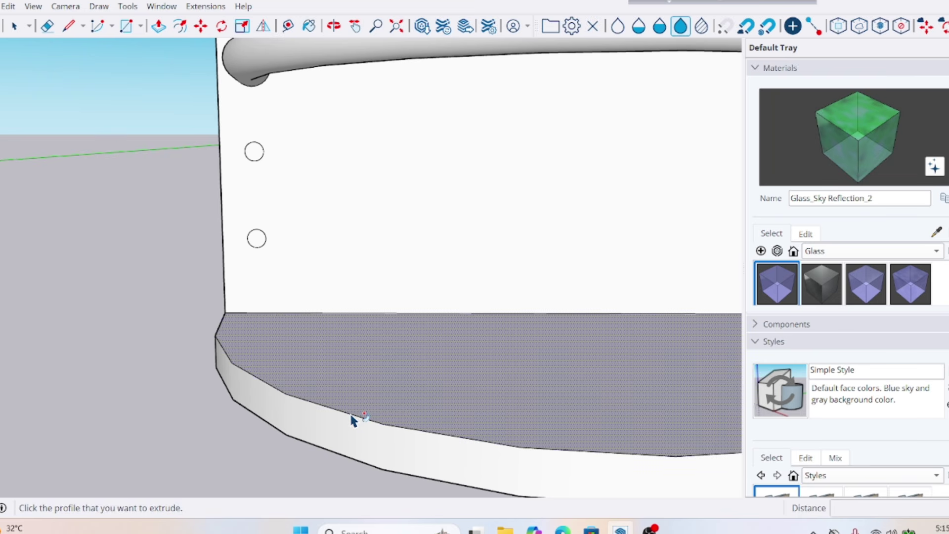
key(space)
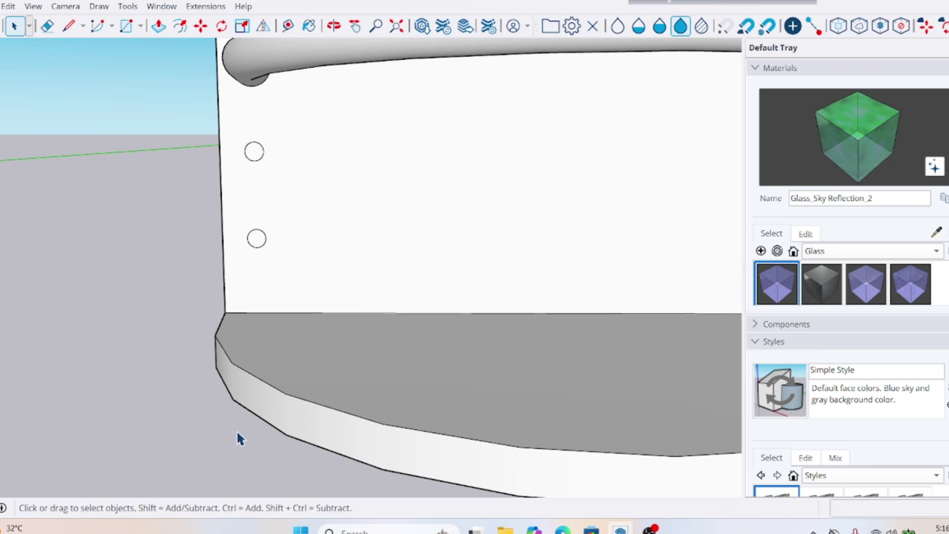
click(297, 398)
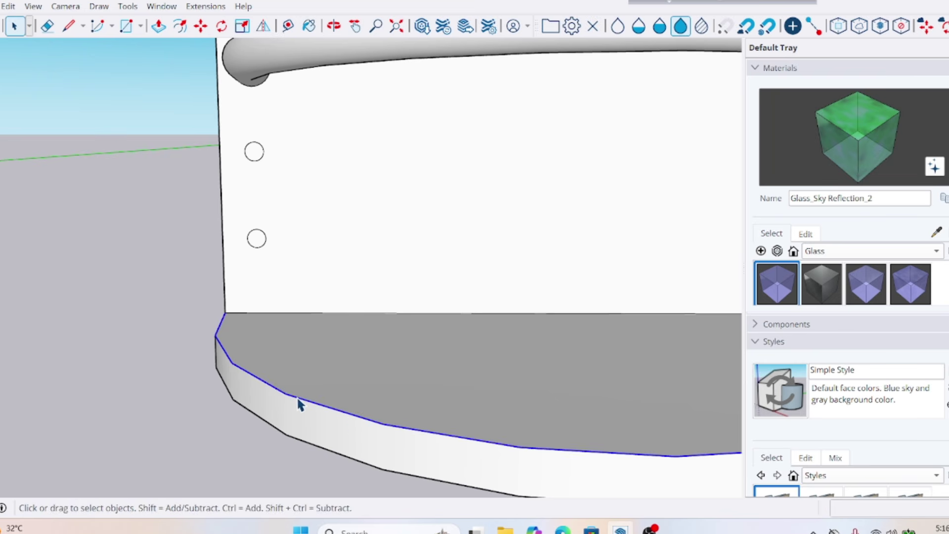
click(128, 7)
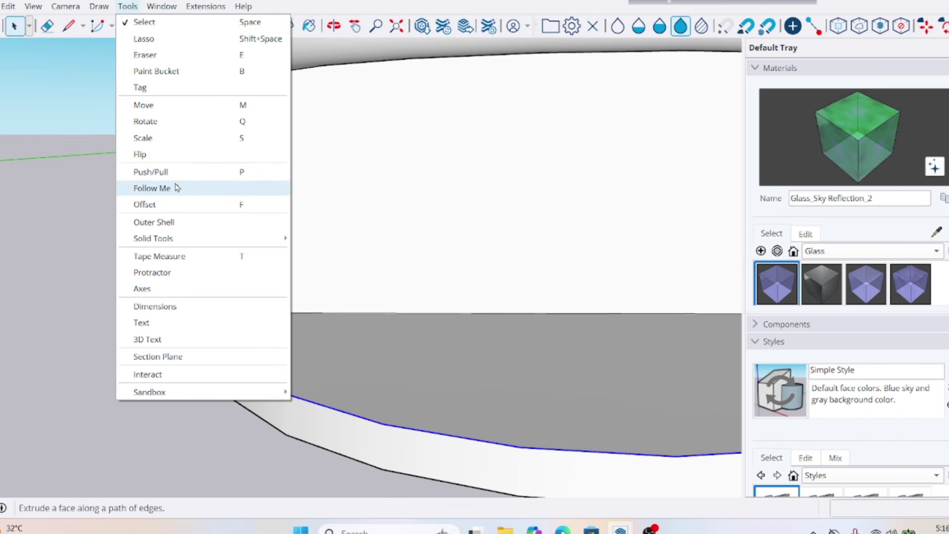
click(176, 187)
click(254, 152)
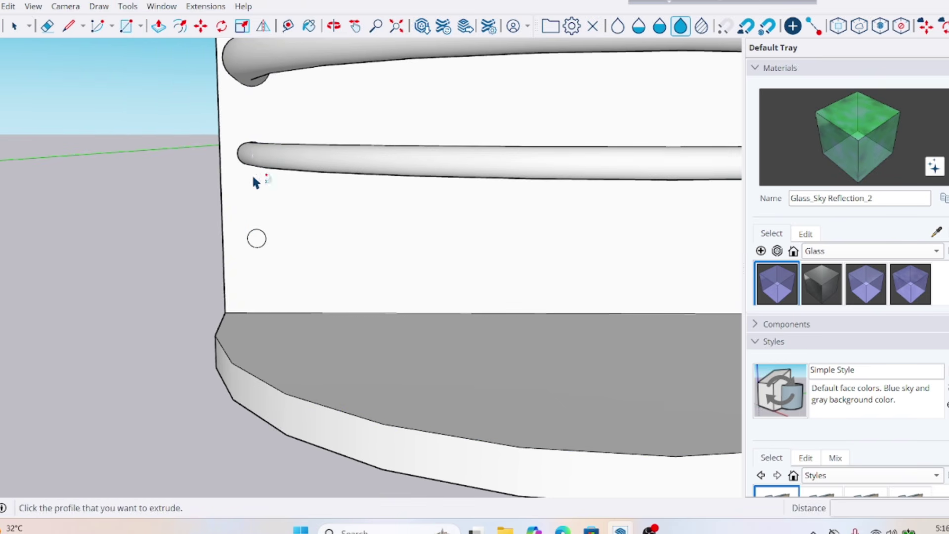
key(space)
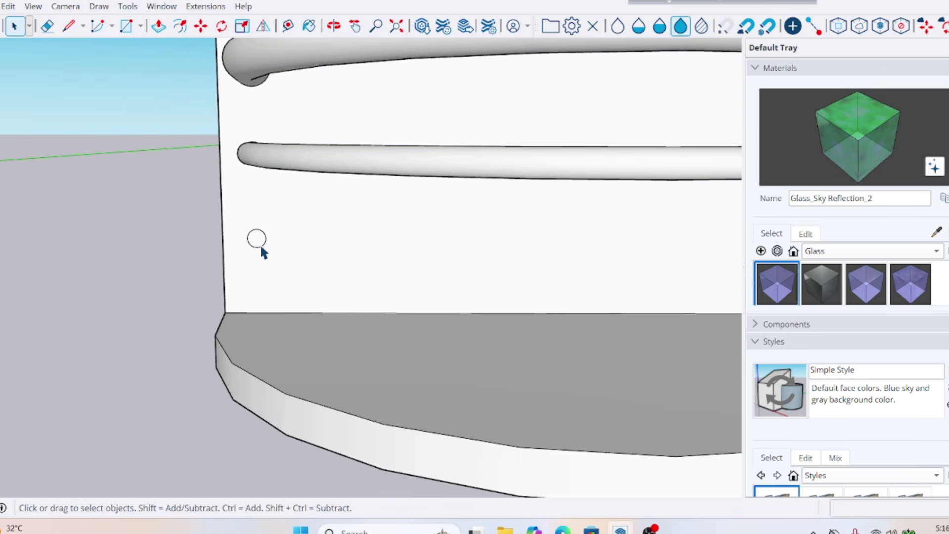
Sweep the lowest circle along the slab's curved top edge with Follow Me to form the bottom rail.
click(268, 389)
click(128, 7)
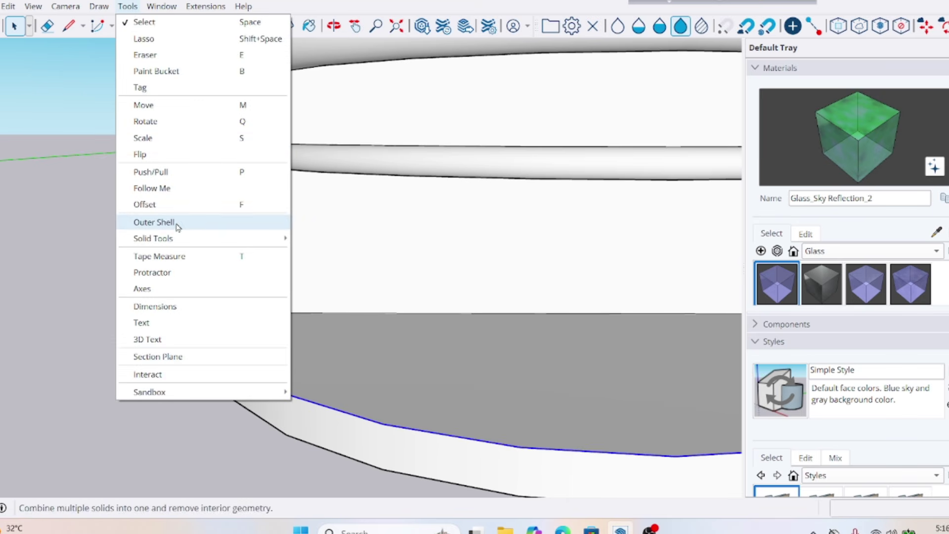
click(171, 188)
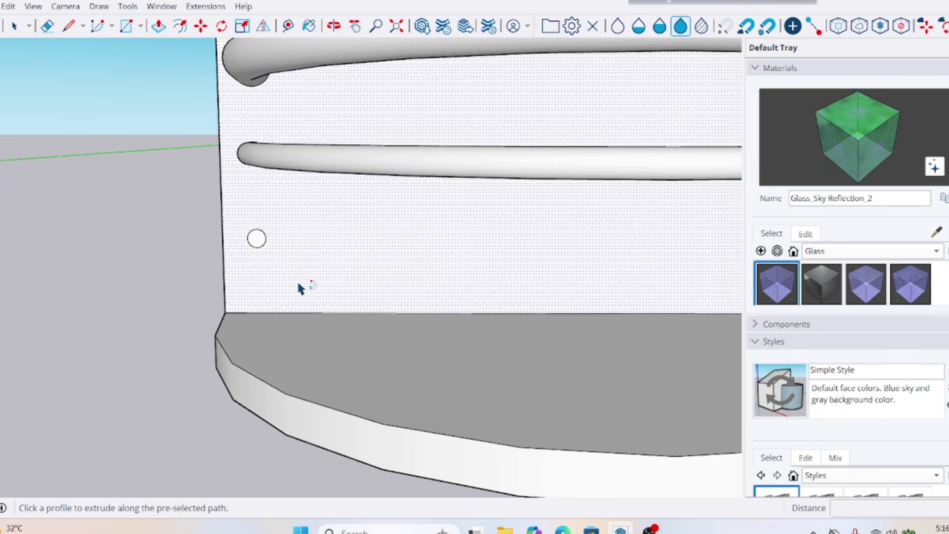
click(259, 240)
key(space)
Examine the three curved rails from several angles and compare them with the finished green glass balcony.
scroll(171, 248, down, 6)
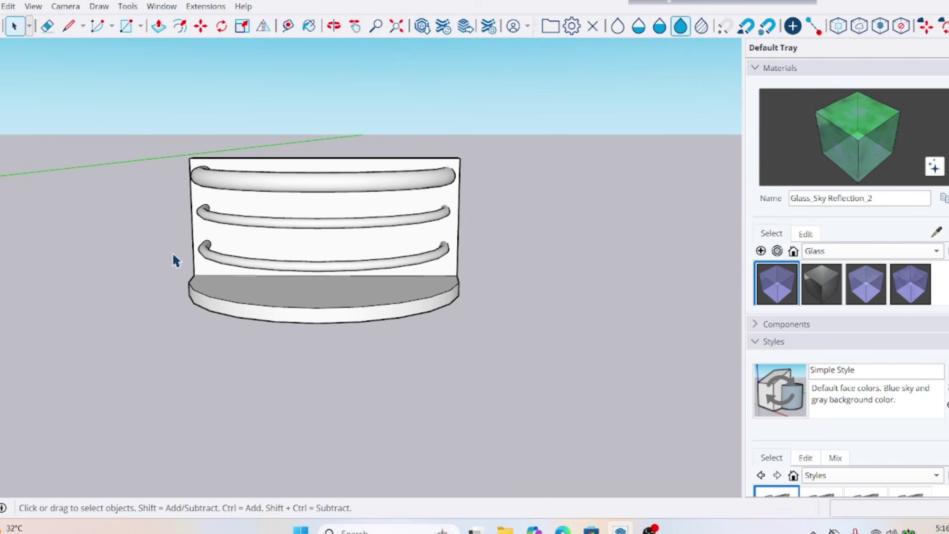
middle_drag(171, 295, 373, 350)
scroll(379, 353, up, 3)
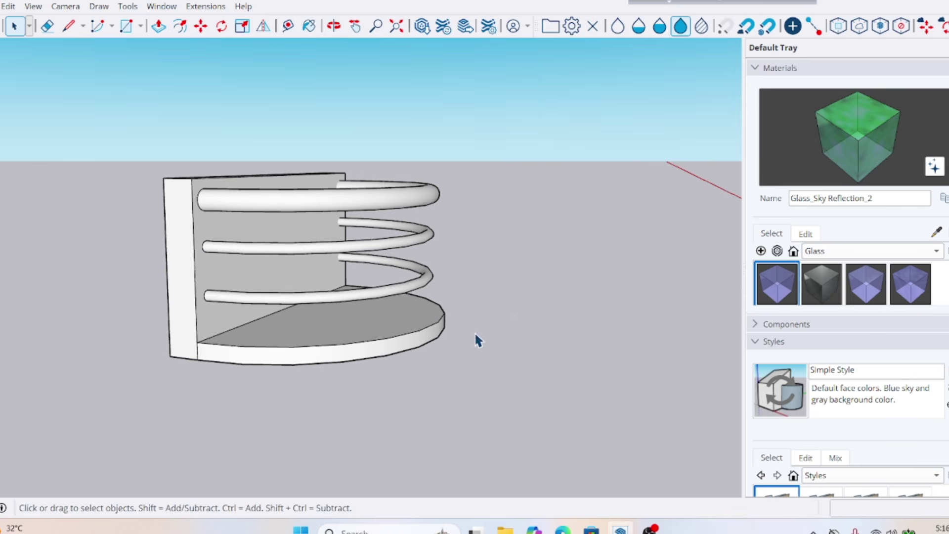
scroll(512, 318, down, 6)
middle_drag(515, 316, 400, 393)
scroll(397, 390, up, 3)
scroll(435, 417, down, 3)
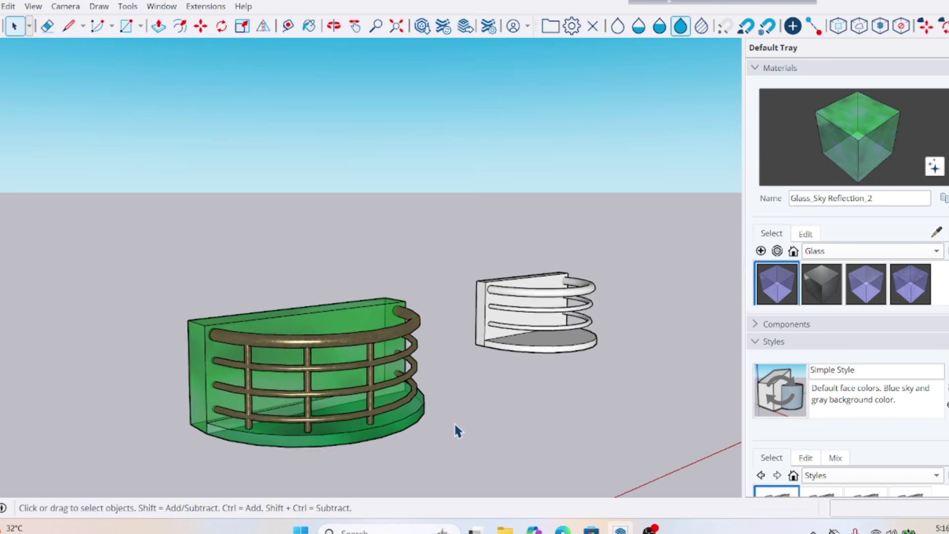
middle_drag(454, 422, 488, 422)
scroll(663, 312, up, 5)
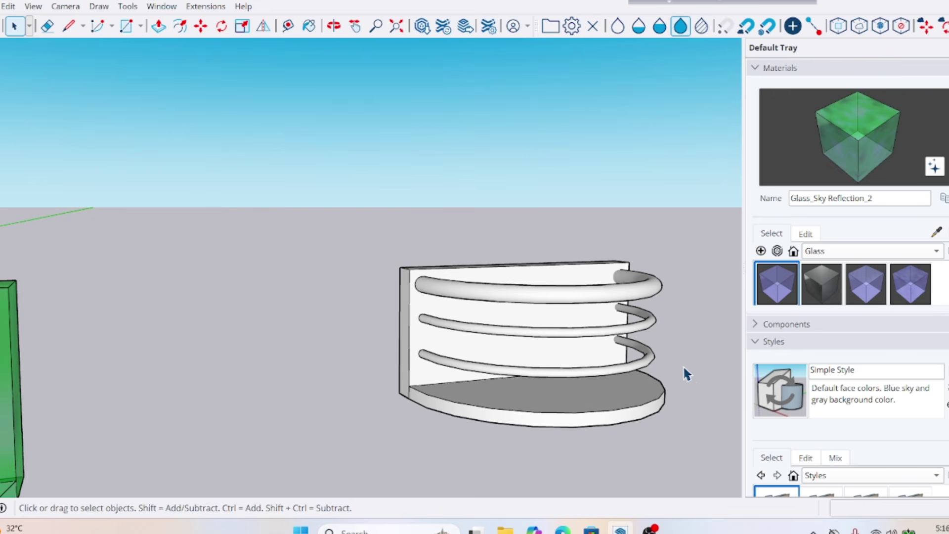
scroll(612, 370, down, 5)
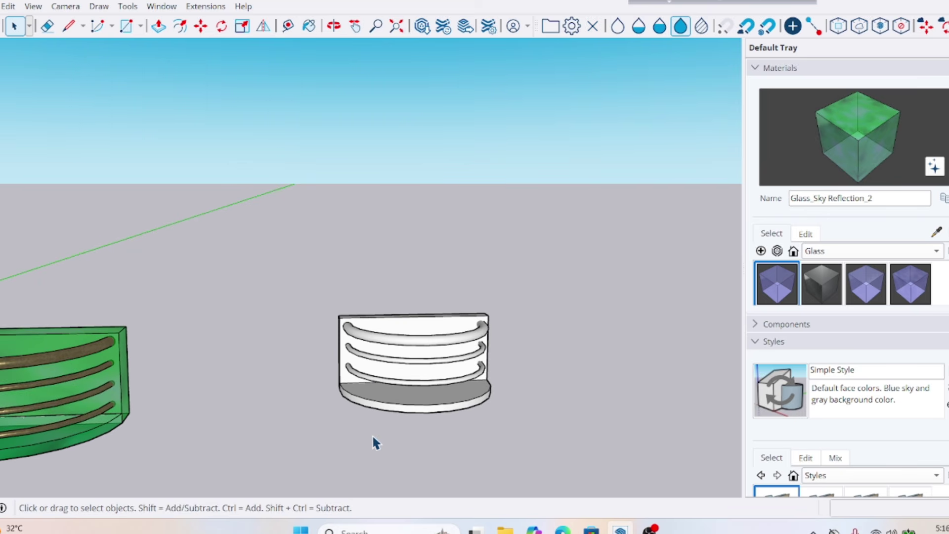
middle_drag(372, 434, 464, 411)
scroll(463, 410, up, 5)
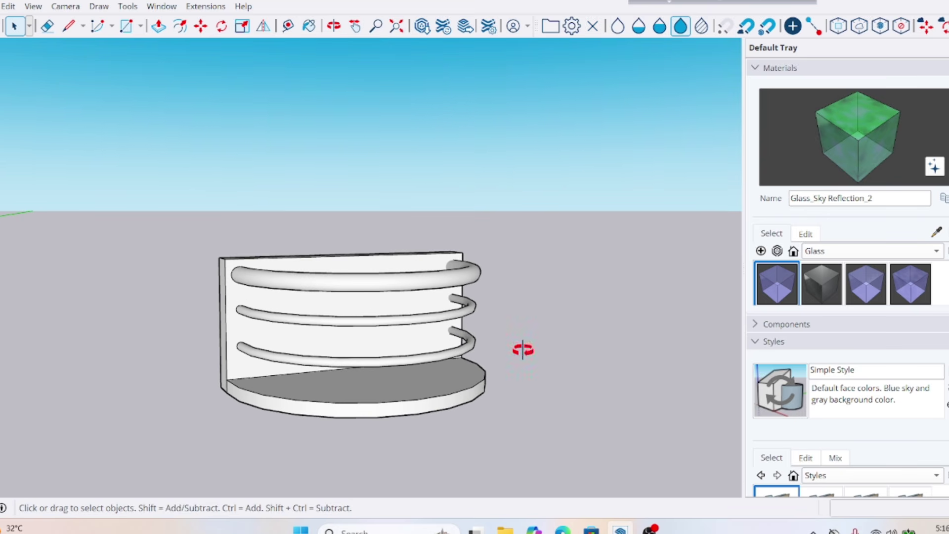
Draw a circle with a 1" radius on the floor slab's top face near the middle of its curved front edge.
middle_drag(524, 351, 331, 502)
scroll(342, 453, up, 2)
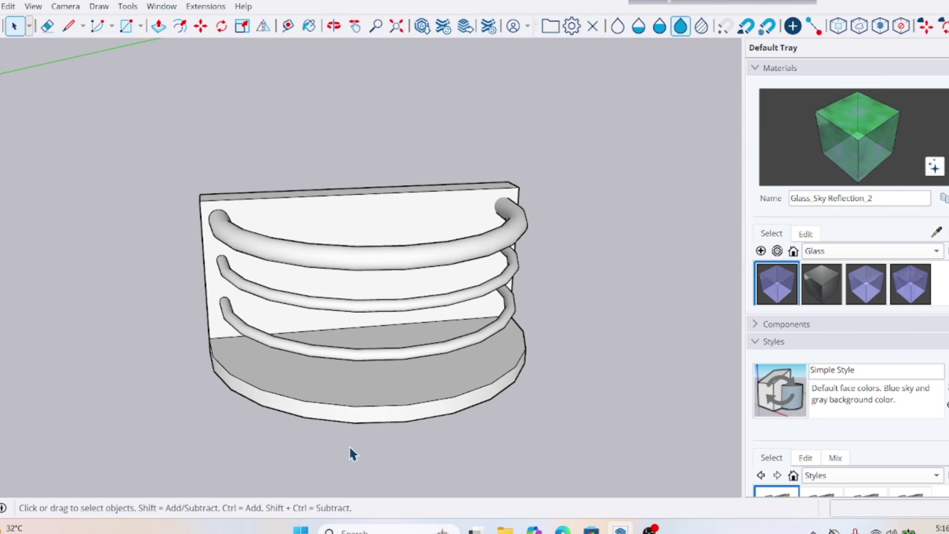
scroll(357, 429, up, 4)
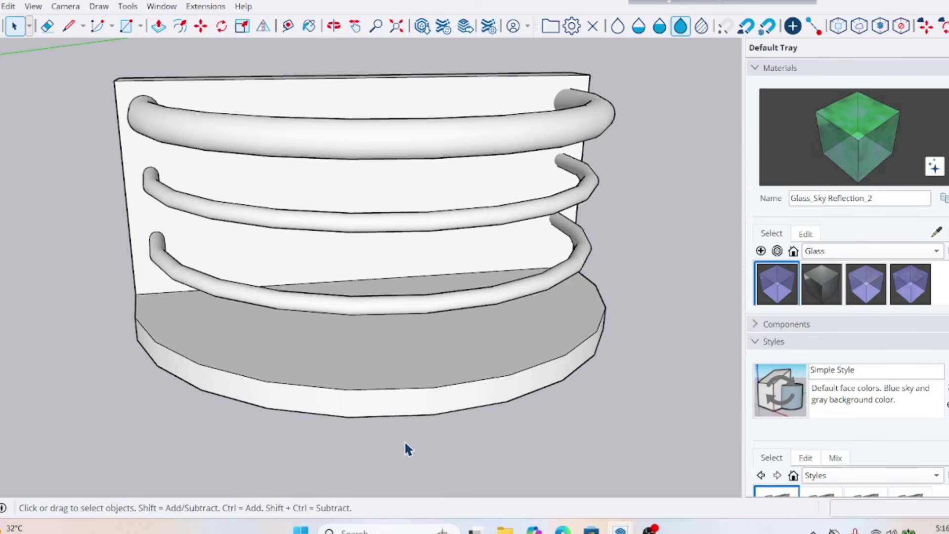
key(c)
click(412, 369)
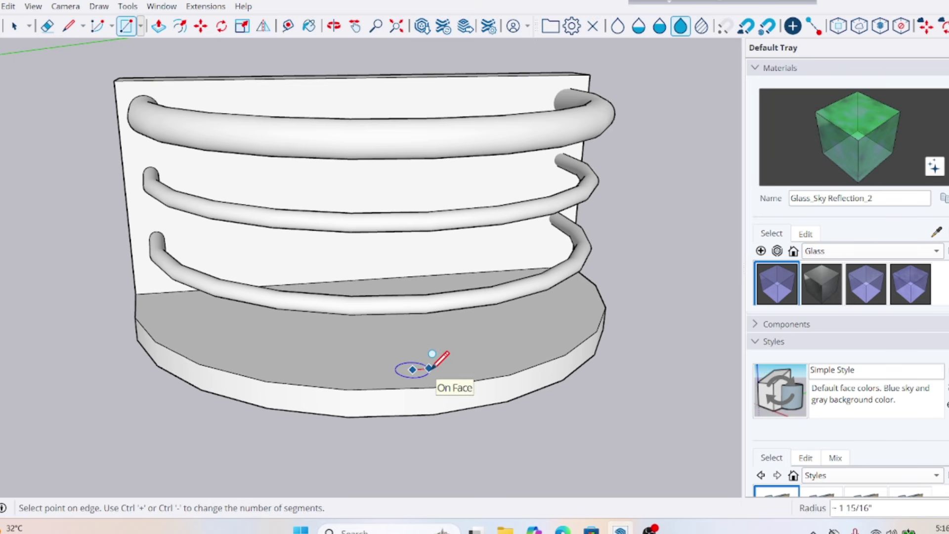
click(430, 368)
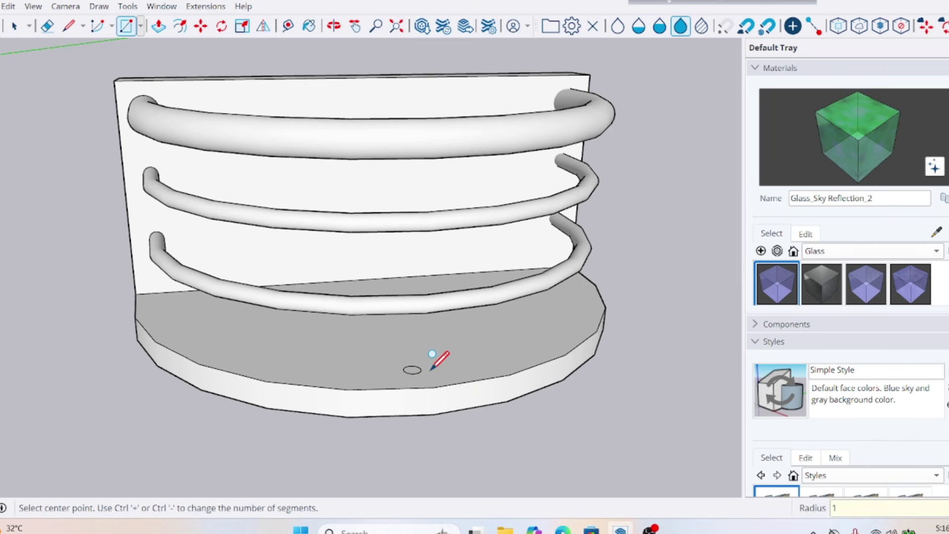
scroll(429, 368, up, 2)
key(space)
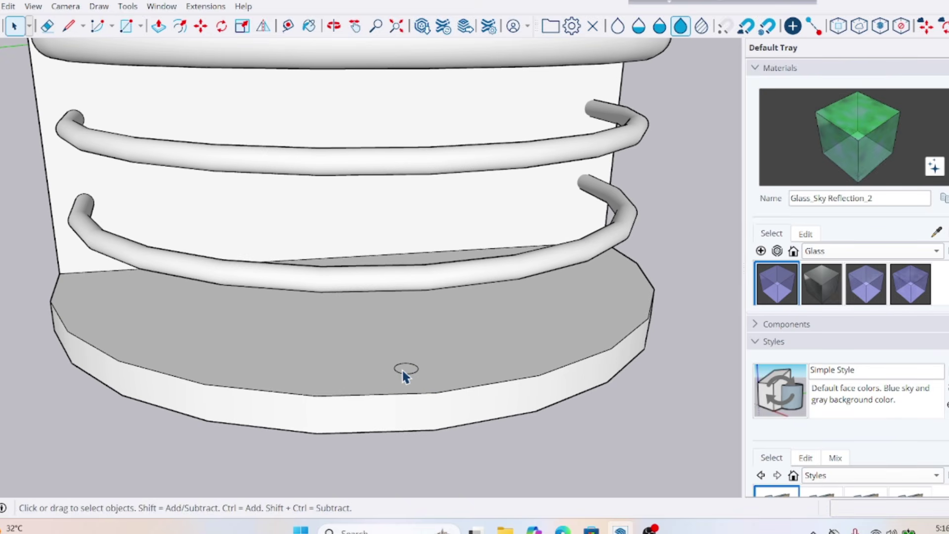
Extrude the slab's circle upward to the top rail with Push/Pull to form a vertical post.
key(p)
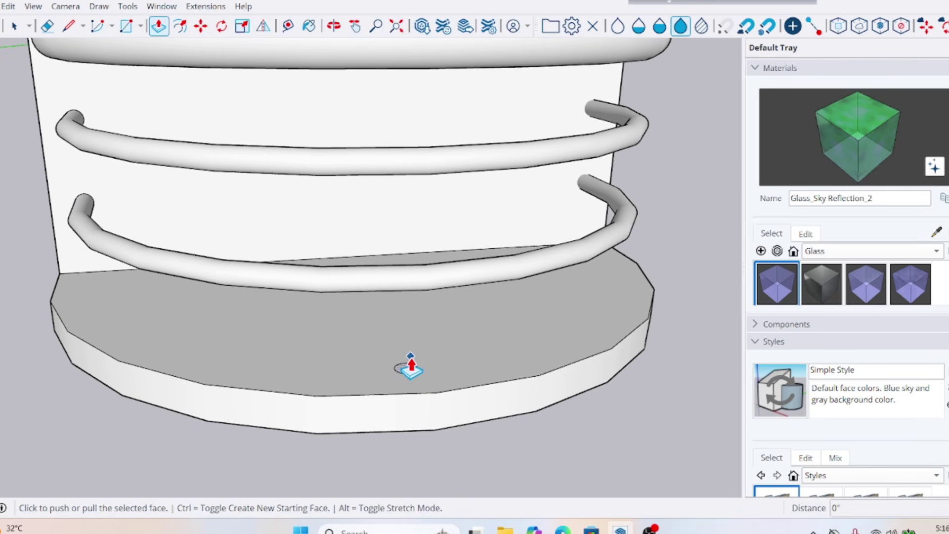
click(411, 368)
scroll(425, 152, down, 2)
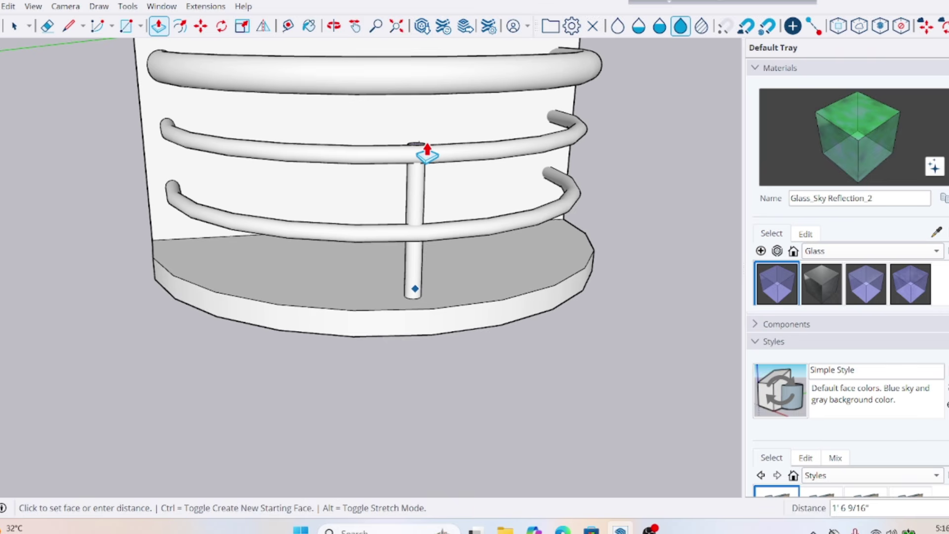
scroll(427, 154, down, 2)
click(425, 94)
key(space)
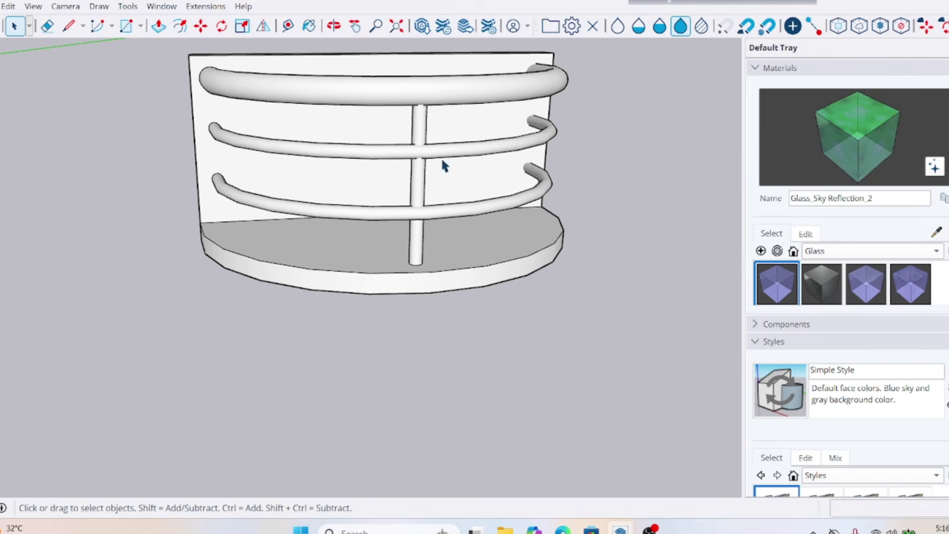
Examine how the vertical post meets the three curved rails from the side and from above.
middle_drag(403, 349, 576, 303)
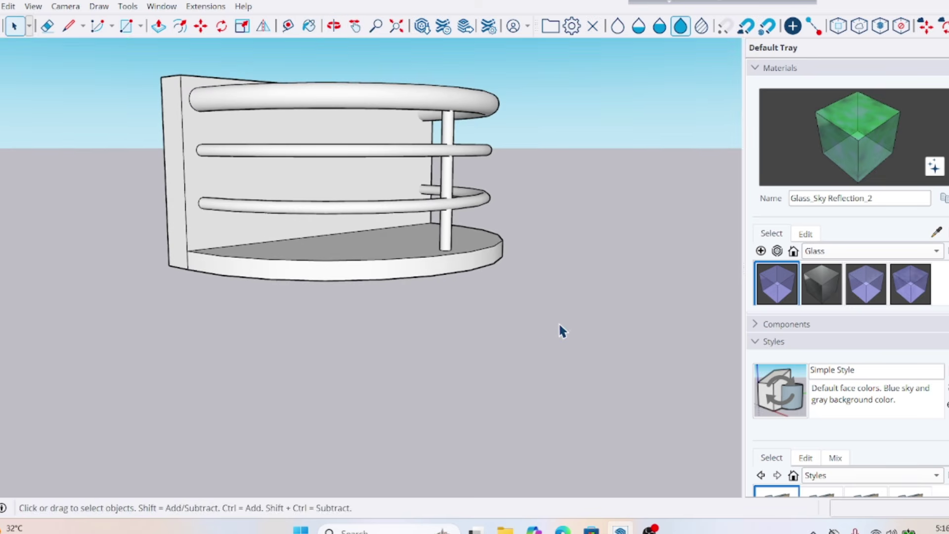
scroll(548, 292, down, 3)
middle_drag(543, 267, 277, 392)
scroll(519, 398, up, 1)
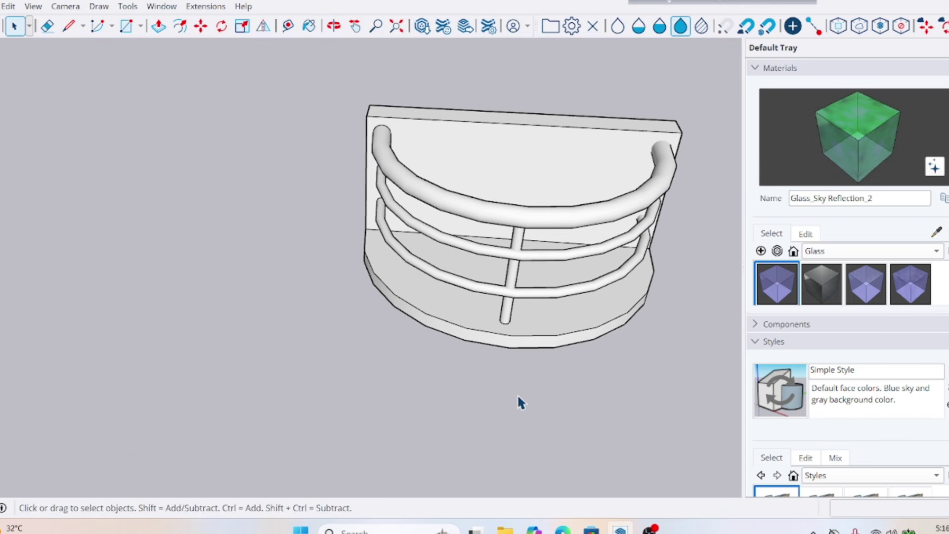
scroll(294, 372, down, 2)
scroll(295, 375, down, 1)
middle_drag(463, 381, 475, 336)
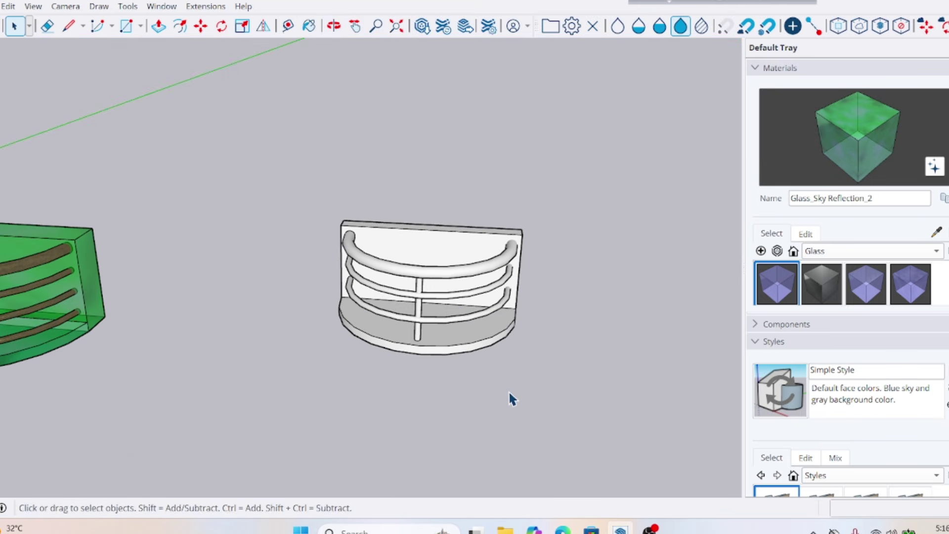
Paint the three curved rails and the vertical post with the bronze-coloured metal material Metal_10_1K.
scroll(512, 397, up, 2)
click(820, 252)
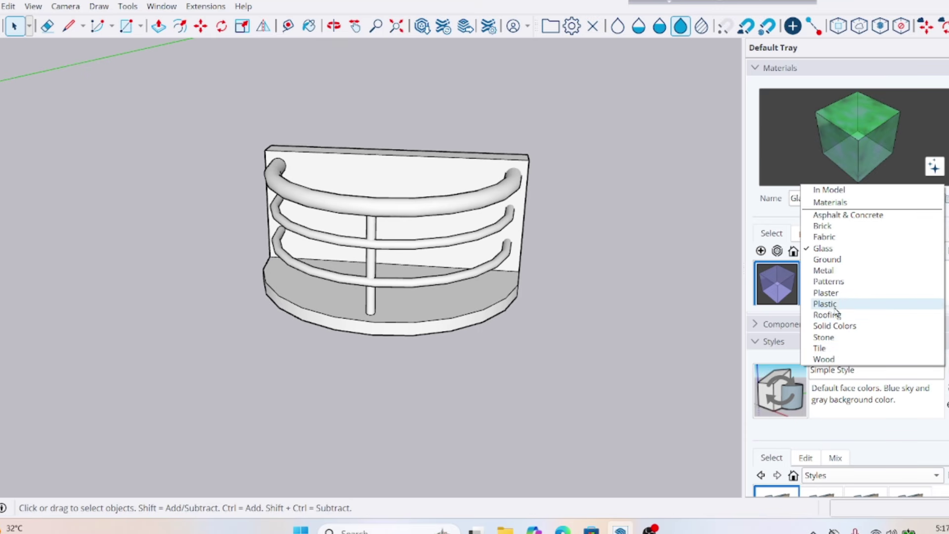
click(824, 271)
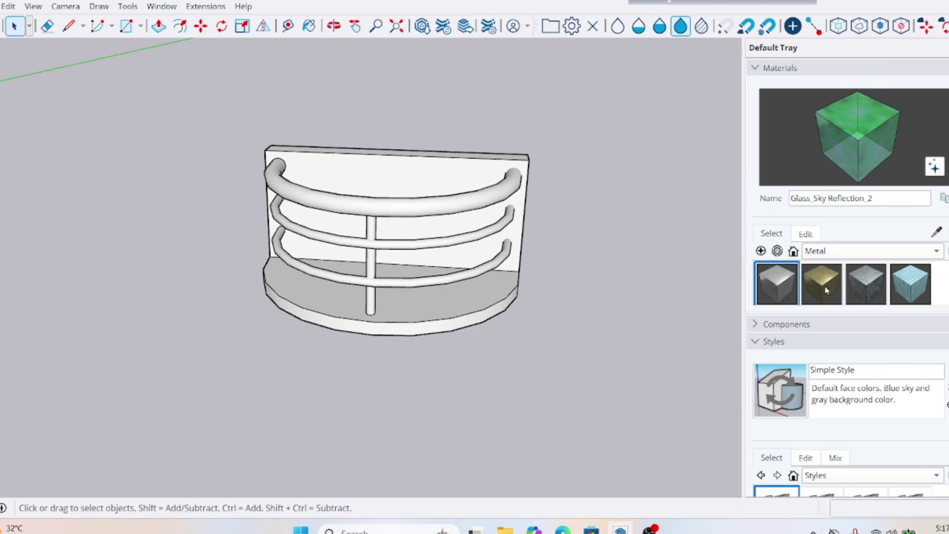
click(827, 290)
click(437, 201)
click(441, 240)
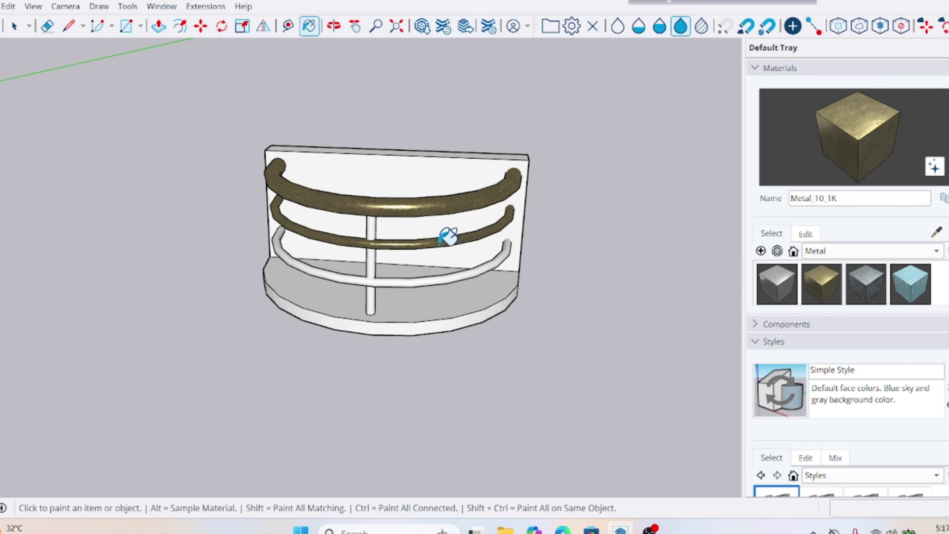
click(450, 267)
click(373, 260)
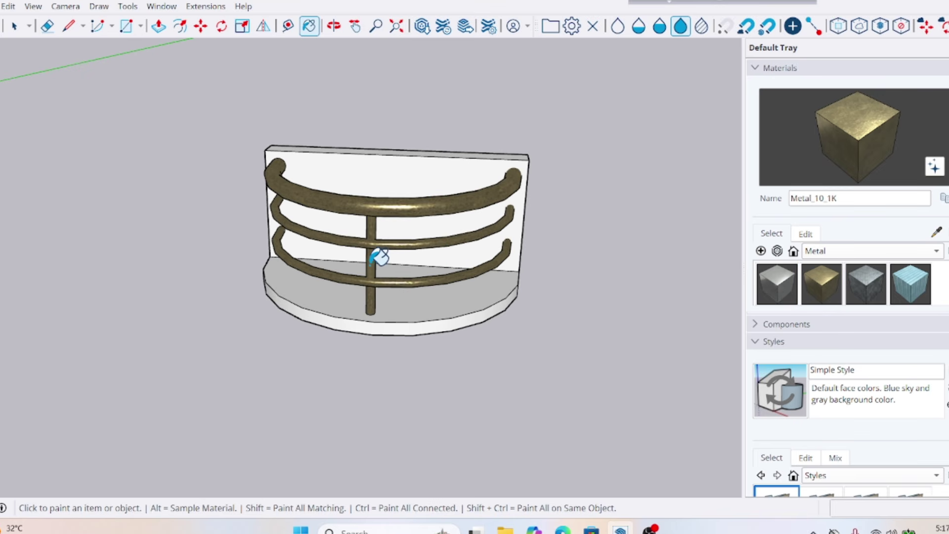
key(space)
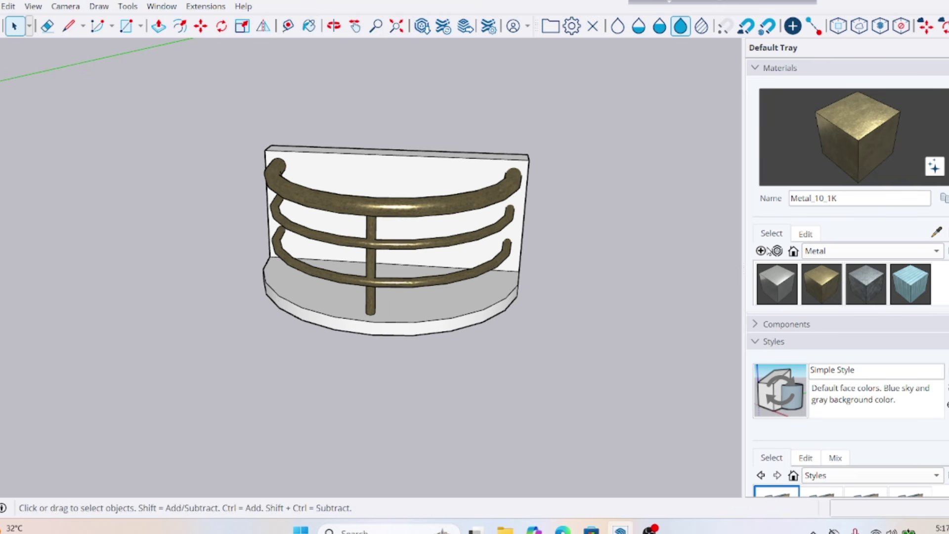
Paint the faces of the curved floor slab and the wall panel with the red brick material Brick_10_1K.
click(887, 252)
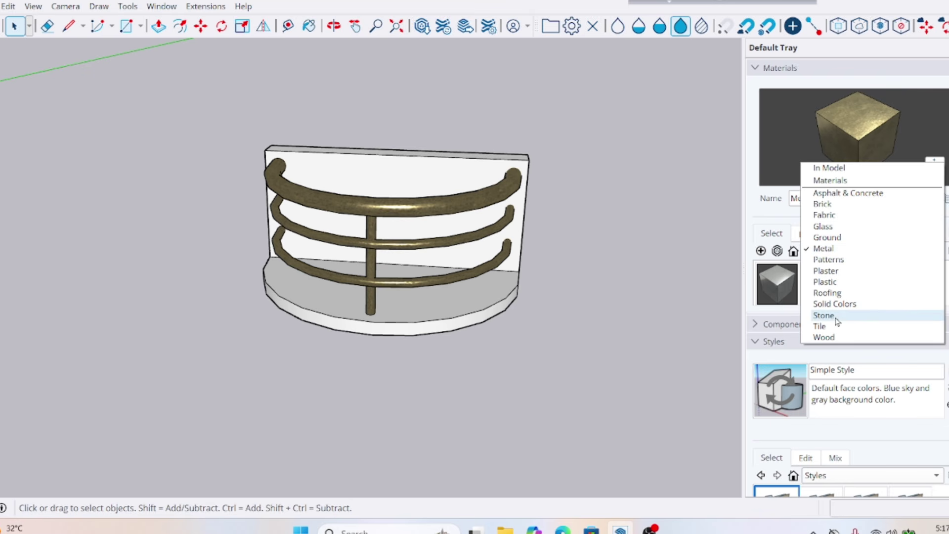
click(823, 205)
click(910, 282)
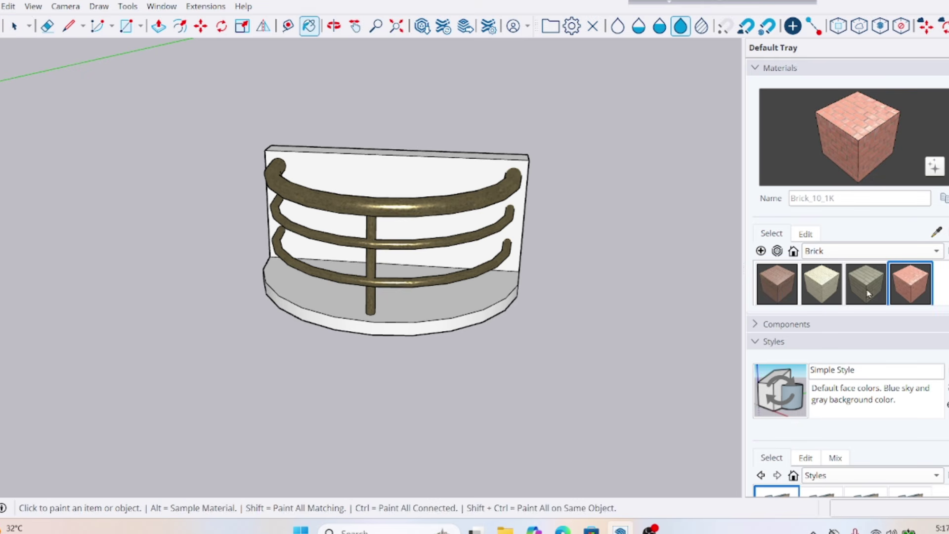
click(469, 309)
click(468, 320)
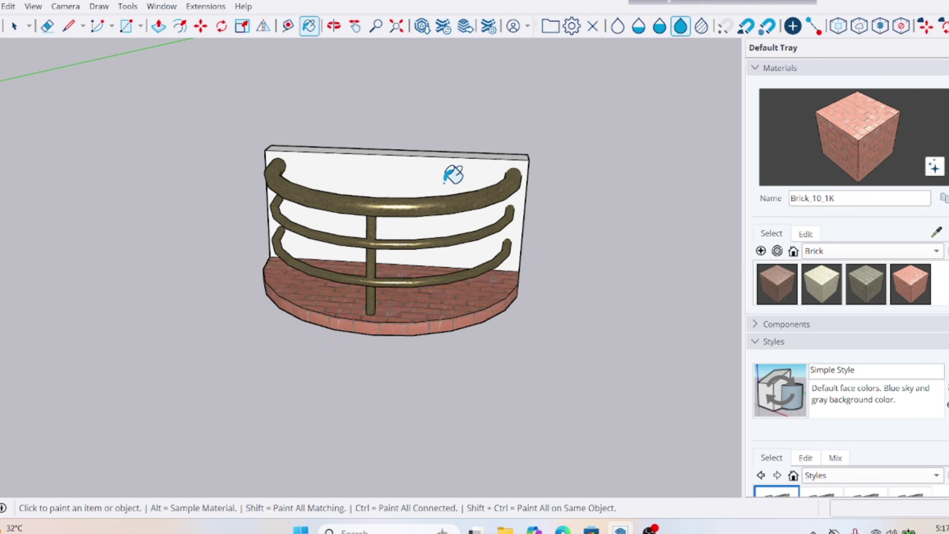
click(445, 175)
click(418, 150)
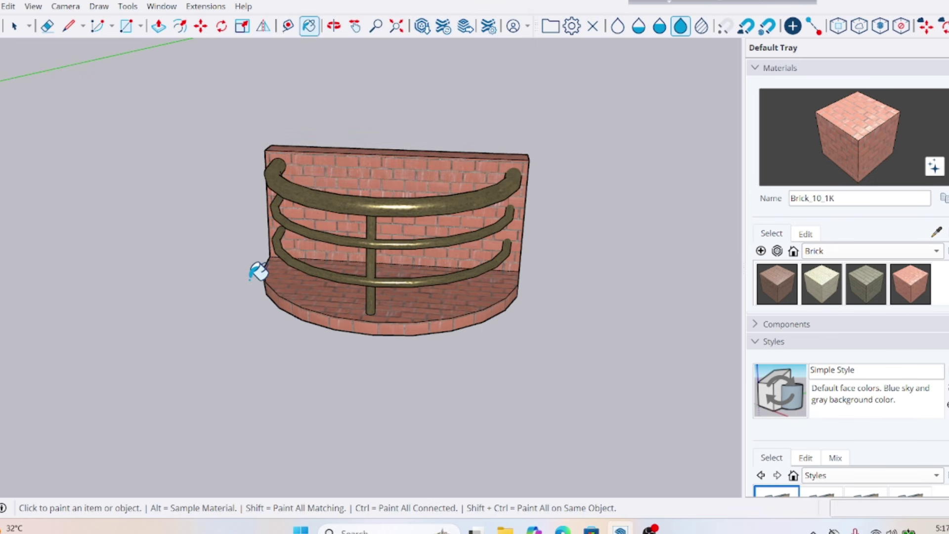
Examine the painted brick balcony from the sides, back and front, and compare it with the finished green glass balcony.
middle_drag(259, 271, 282, 250)
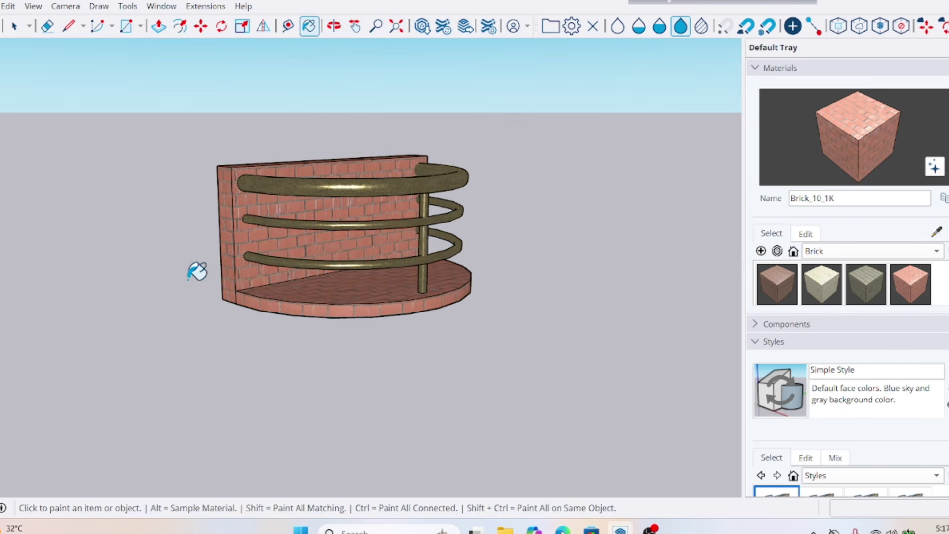
middle_drag(197, 271, 408, 274)
scroll(451, 351, down, 2)
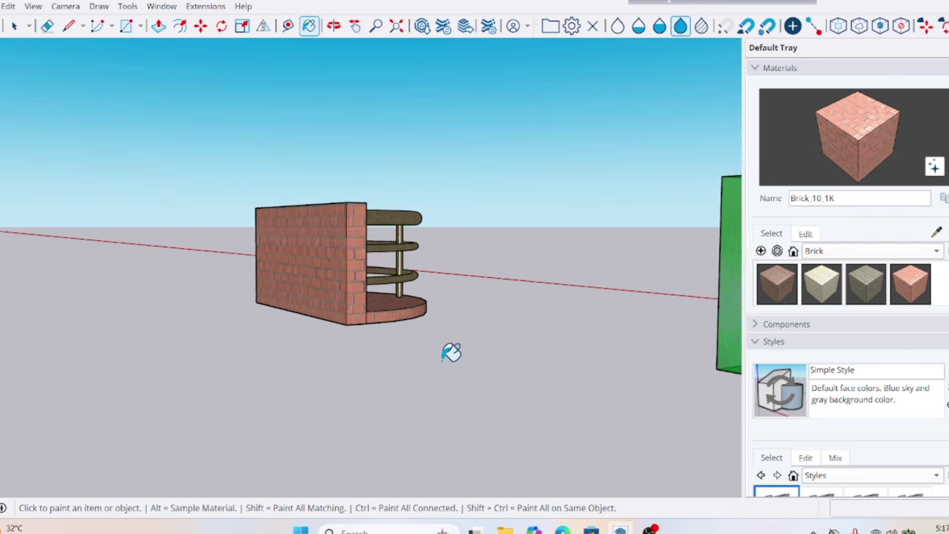
middle_drag(445, 351, 248, 329)
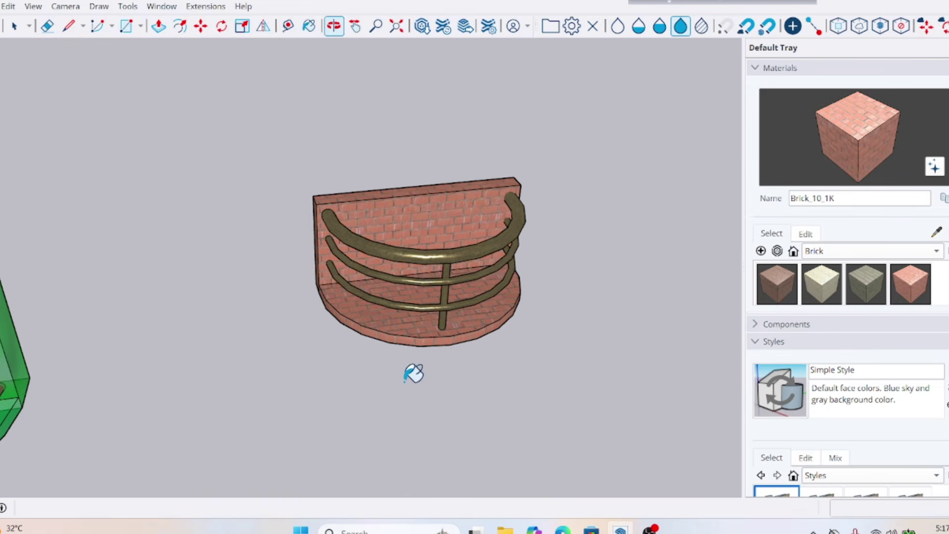
middle_drag(635, 313, 404, 249)
mouse_move(659, 370)
middle_down()
mouse_move(449, 328)
mouse_move(429, 292)
middle_up()
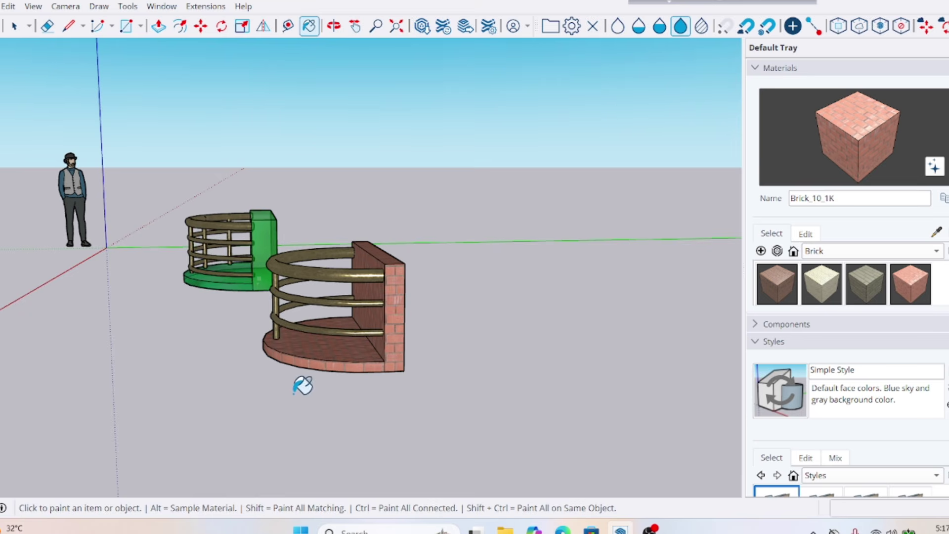
mouse_move(303, 386)
middle_down()
mouse_move(584, 360)
mouse_move(439, 392)
middle_up()
scroll(440, 392, down, 3)
scroll(583, 318, up, 4)
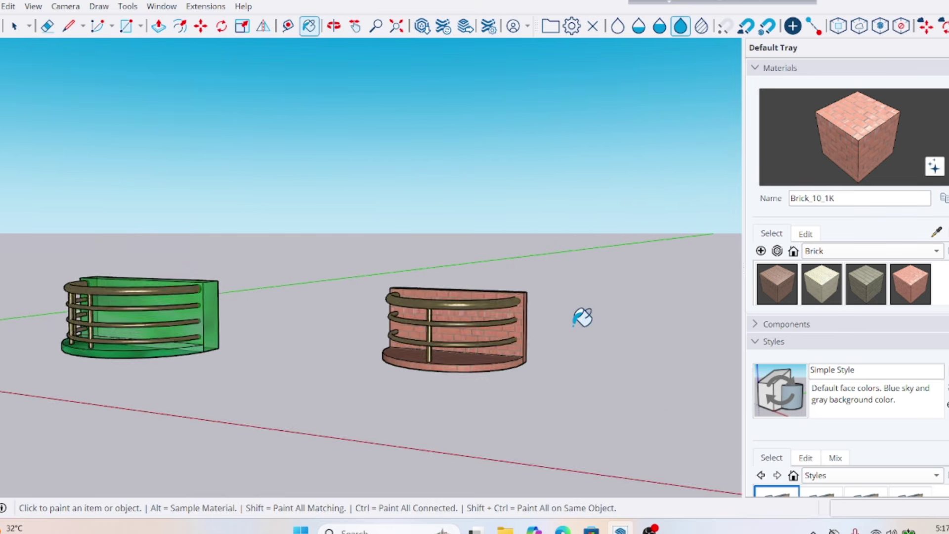